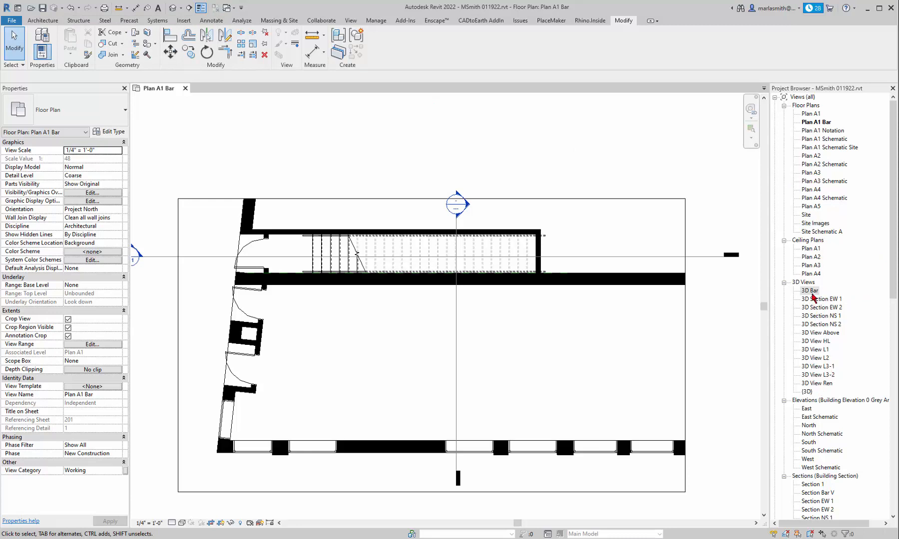
Open the 3D Bar view and tile it beside the Plan A1 Bar floor plan.
{"action": "double_click", "coordinate": [810, 293]}
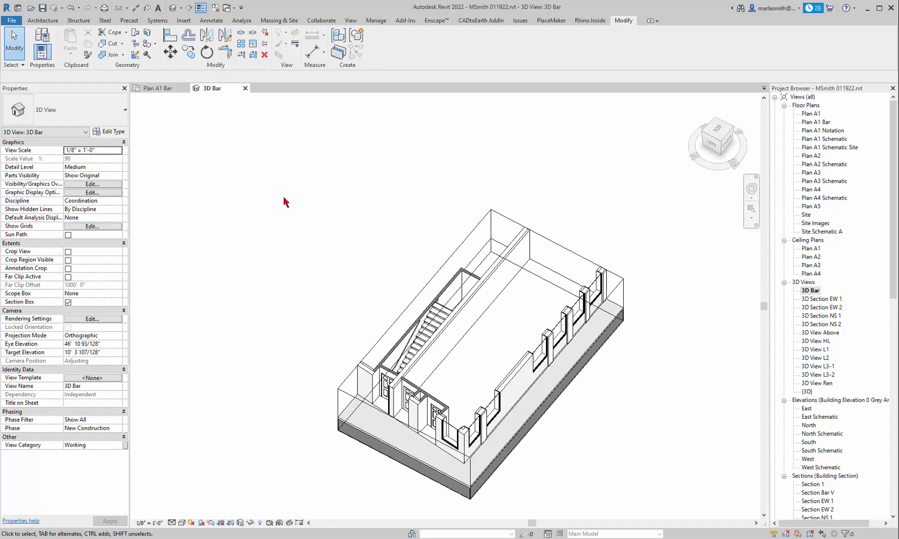
{"action": "key", "text": "w"}
{"action": "key", "text": "t"}
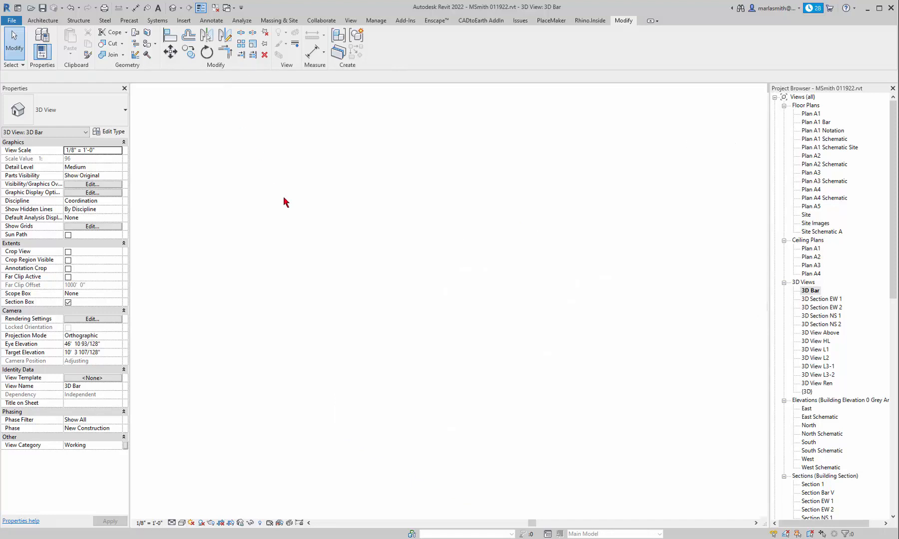
{"action": "key", "text": "z"}
{"action": "key", "text": "a"}
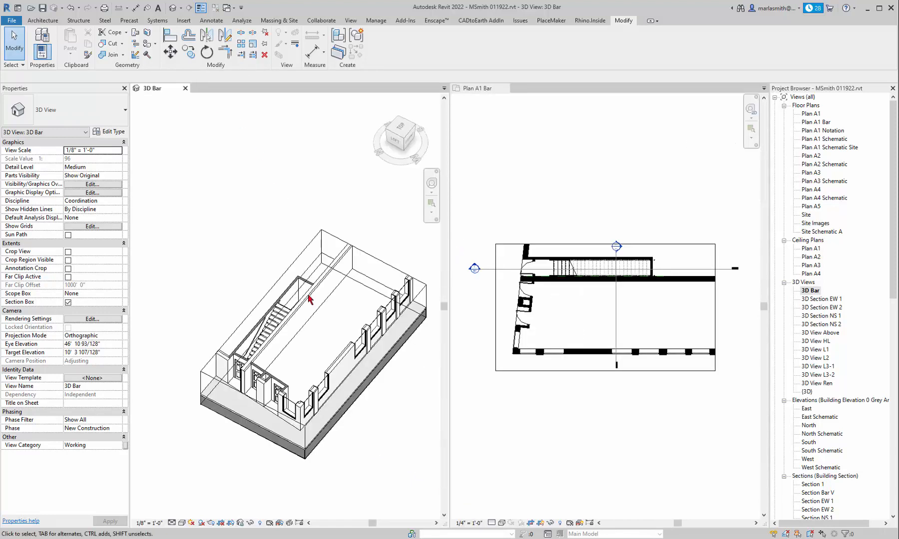
{"action": "scroll", "coordinate": [327, 405], "scroll_direction": "up", "scroll_amount": 1}
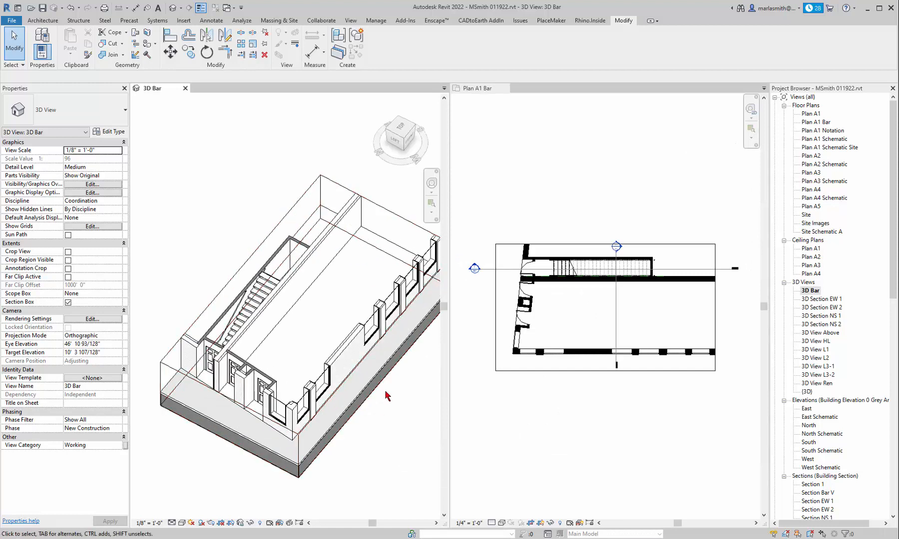
{"action": "scroll", "coordinate": [385, 396], "scroll_direction": "up", "scroll_amount": 1}
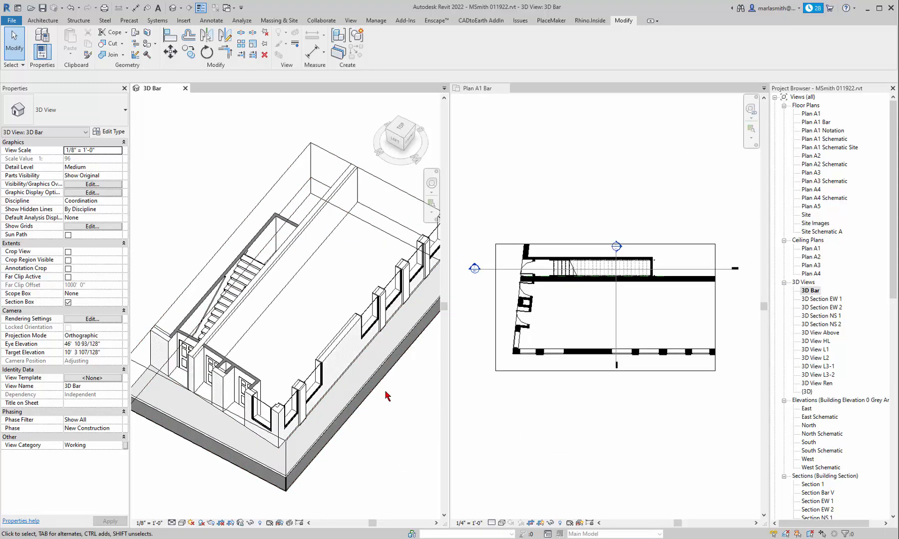
{"action": "scroll", "coordinate": [558, 321], "scroll_direction": "up", "scroll_amount": 1}
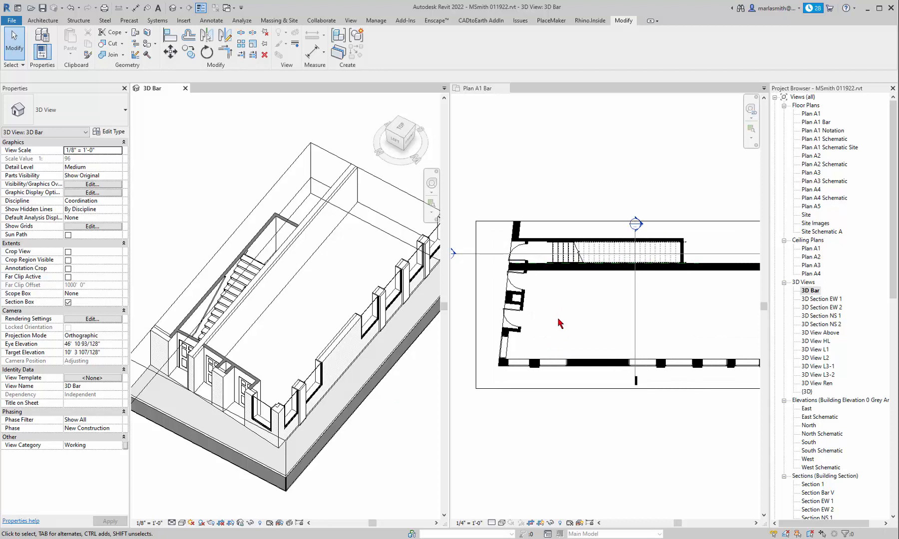
{"action": "scroll", "coordinate": [558, 323], "scroll_direction": "up", "scroll_amount": 1}
{"action": "scroll", "coordinate": [560, 311], "scroll_direction": "down", "scroll_amount": 1}
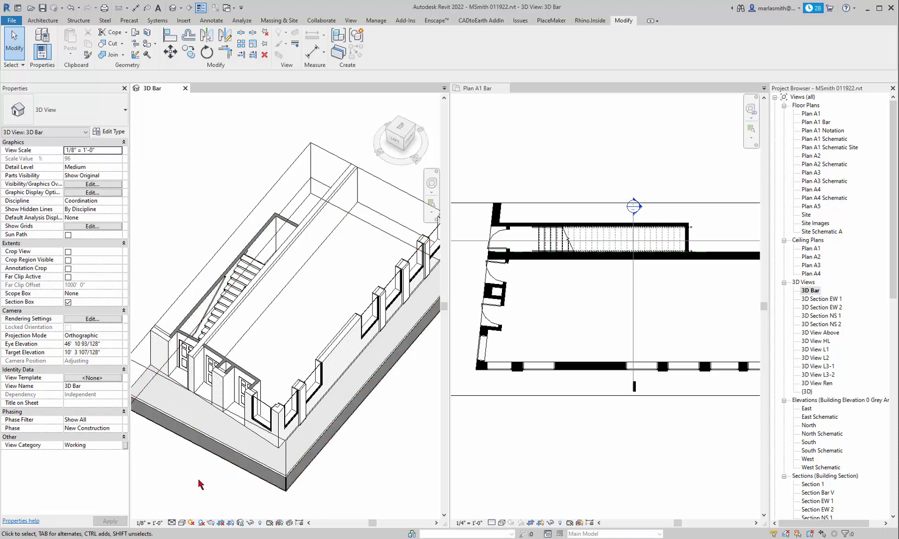
Select the slanted exterior wall that holds the entrance doors and open its profile for editing.
{"action": "left_click", "coordinate": [216, 389]}
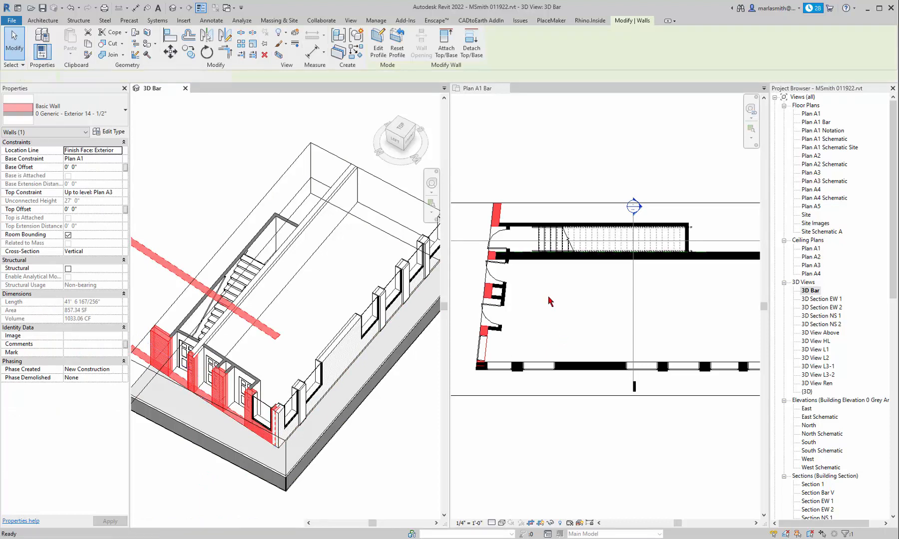
{"action": "left_click", "coordinate": [499, 270]}
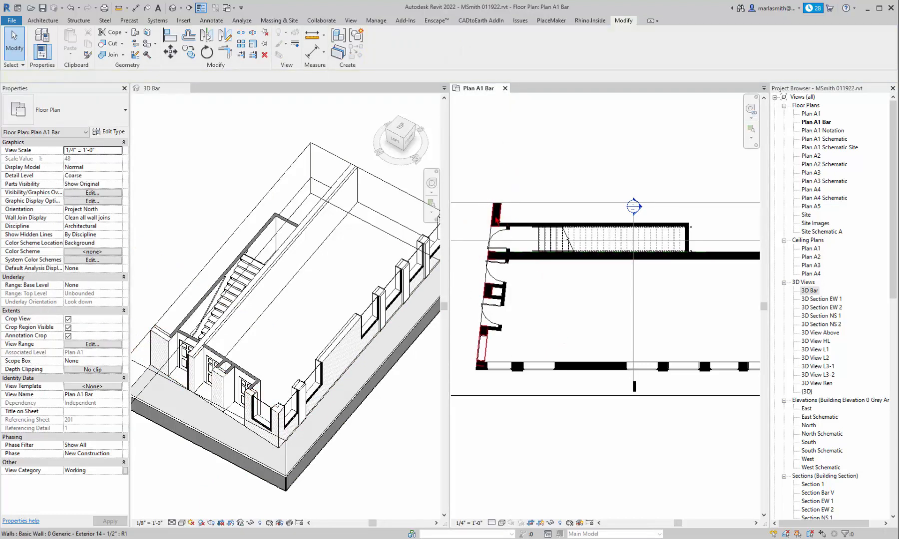
{"action": "left_click", "coordinate": [458, 224]}
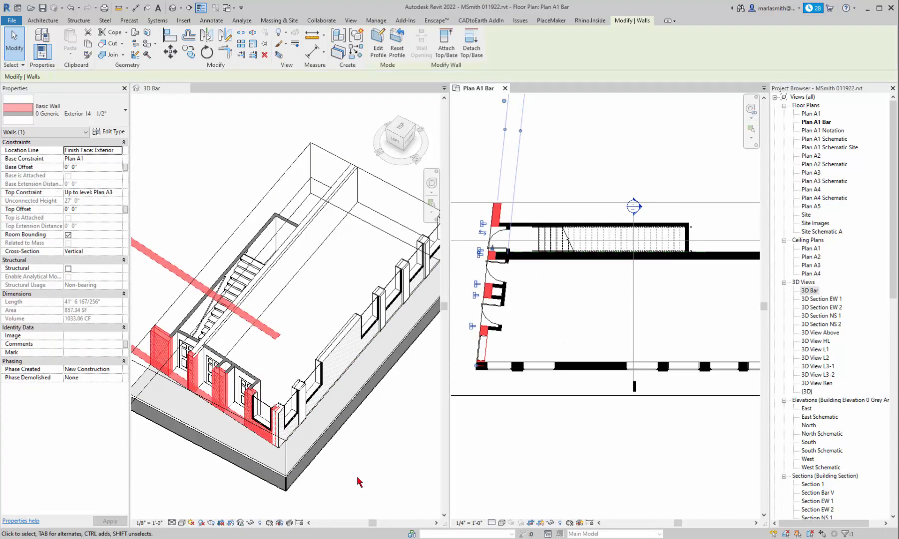
{"action": "left_click", "coordinate": [357, 425]}
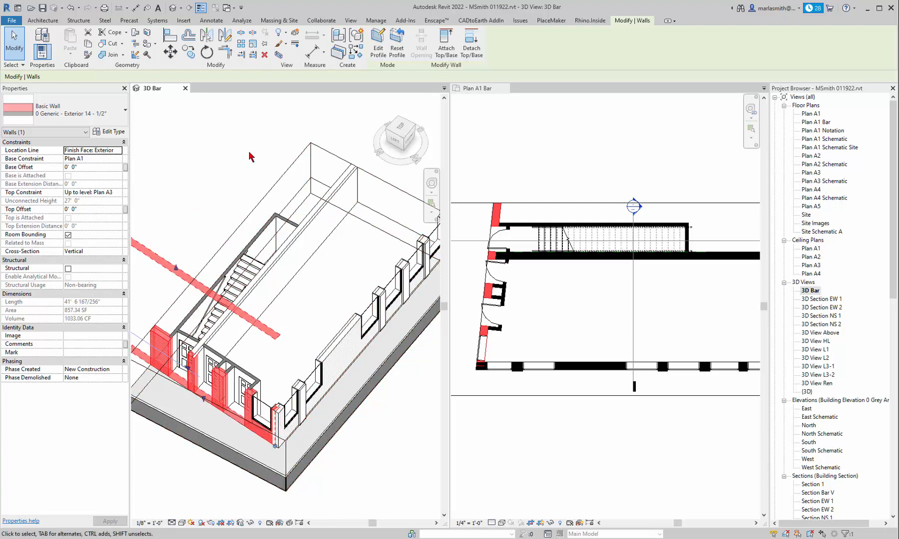
{"action": "left_click", "coordinate": [376, 47]}
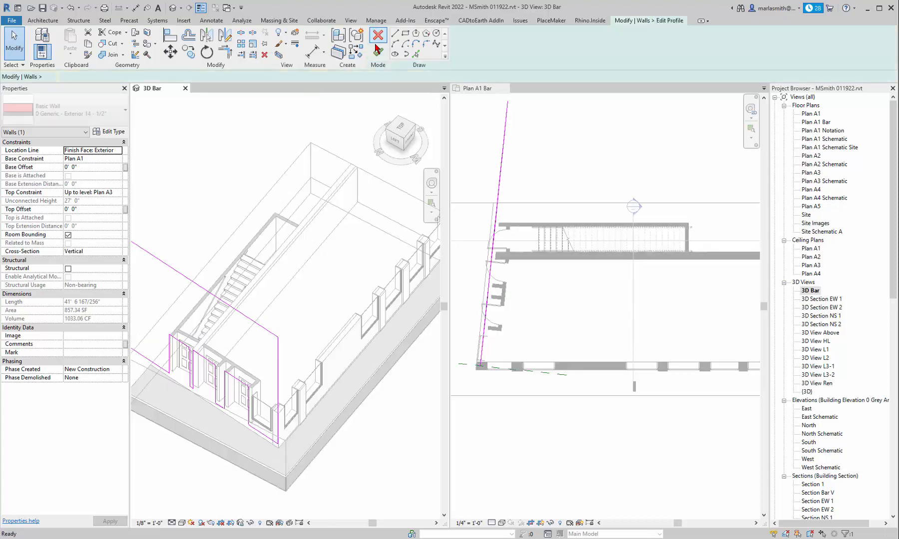
Remove the middle door opening from the wall profile, join the bottom edge with Trim/Extend to Corner, and finish the sketch.
{"action": "left_click", "coordinate": [206, 360]}
{"action": "key", "text": "Delete"}
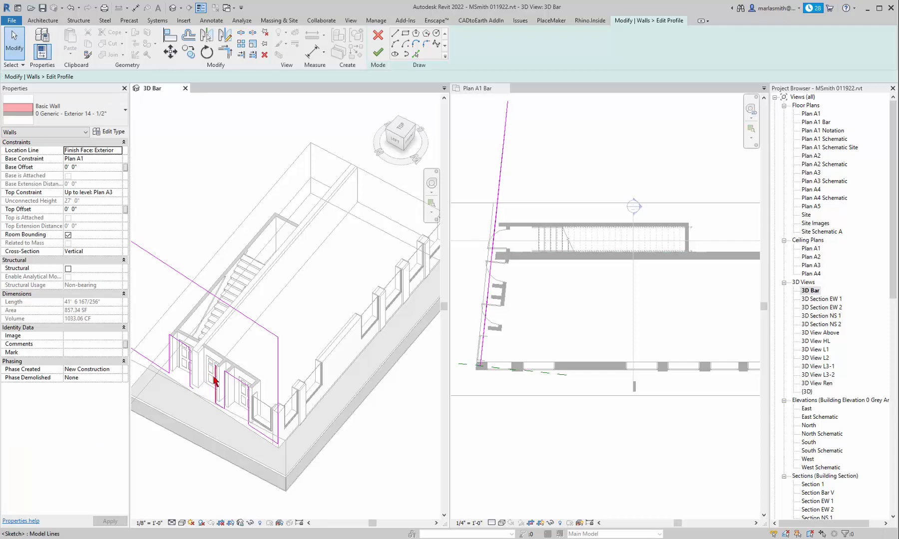
{"action": "left_click", "coordinate": [215, 378]}
{"action": "key", "text": "Delete"}
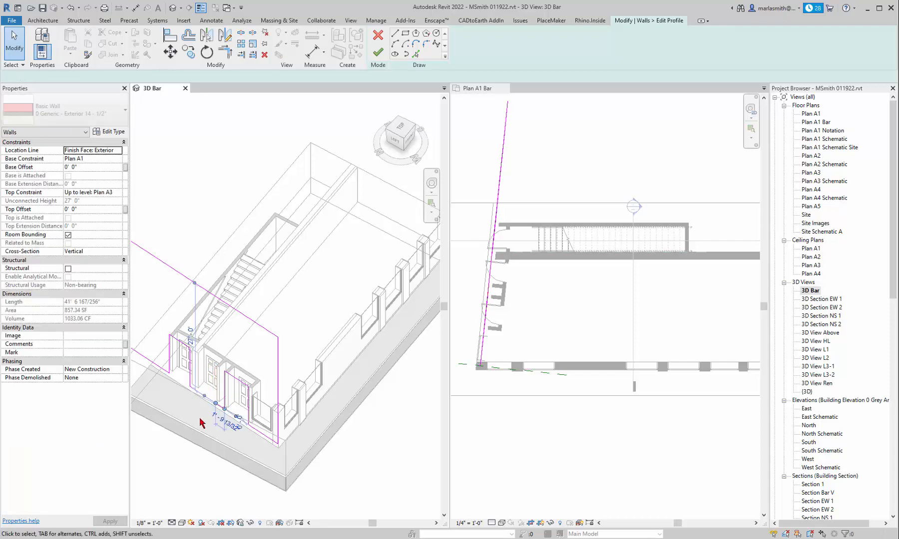
{"action": "left_click", "coordinate": [224, 54]}
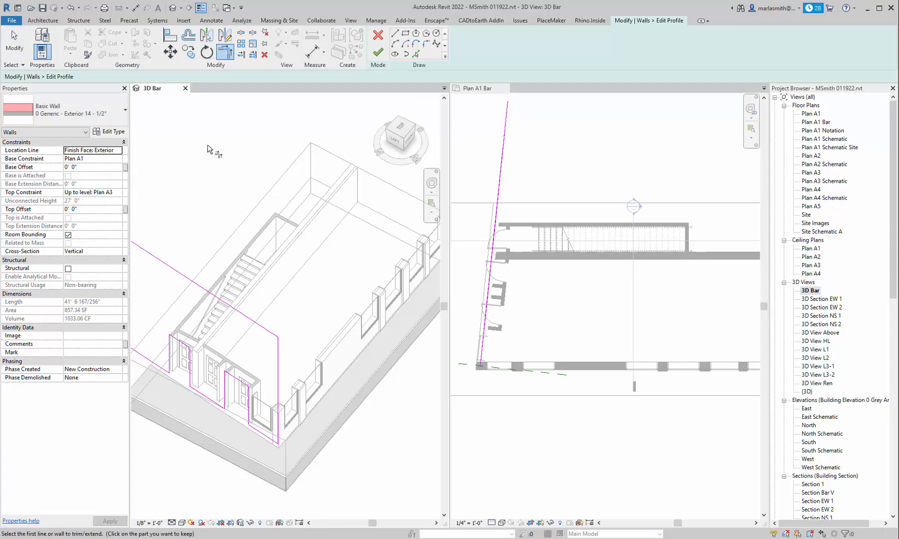
{"action": "left_click", "coordinate": [379, 59]}
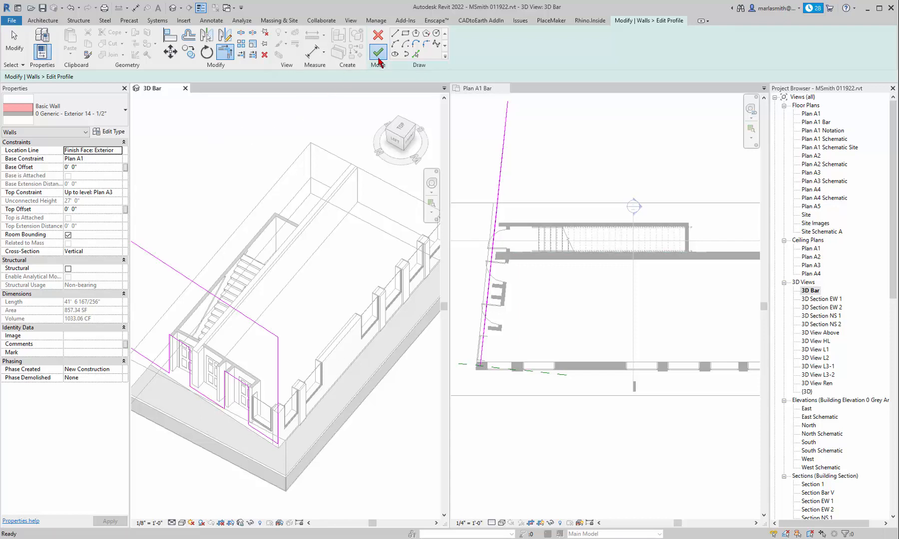
{"action": "left_click", "coordinate": [559, 320]}
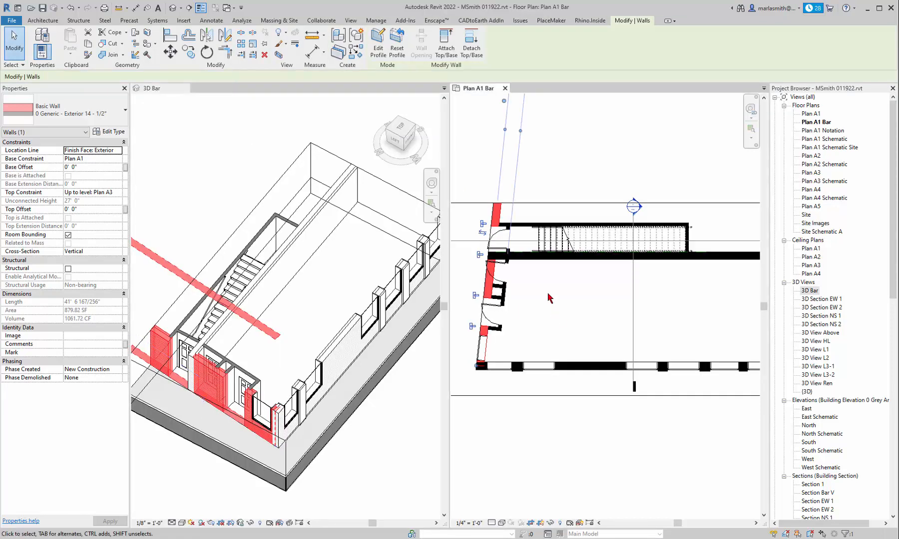
{"action": "left_click", "coordinate": [550, 299]}
Delete the short 6" vestibule wall and the interior door beside it in the floor plan.
{"action": "scroll", "coordinate": [552, 314], "scroll_direction": "up", "scroll_amount": 3}
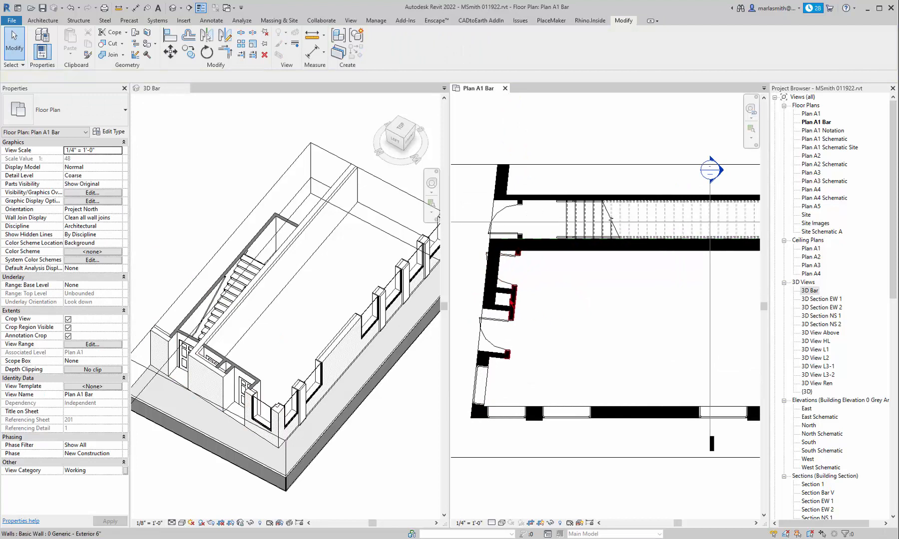
{"action": "left_click", "coordinate": [510, 300]}
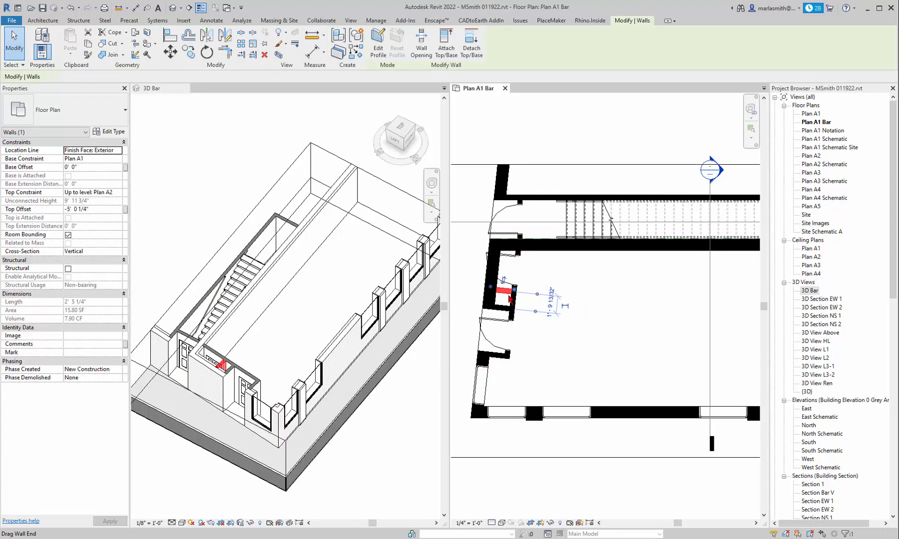
{"action": "left_click", "coordinate": [522, 288]}
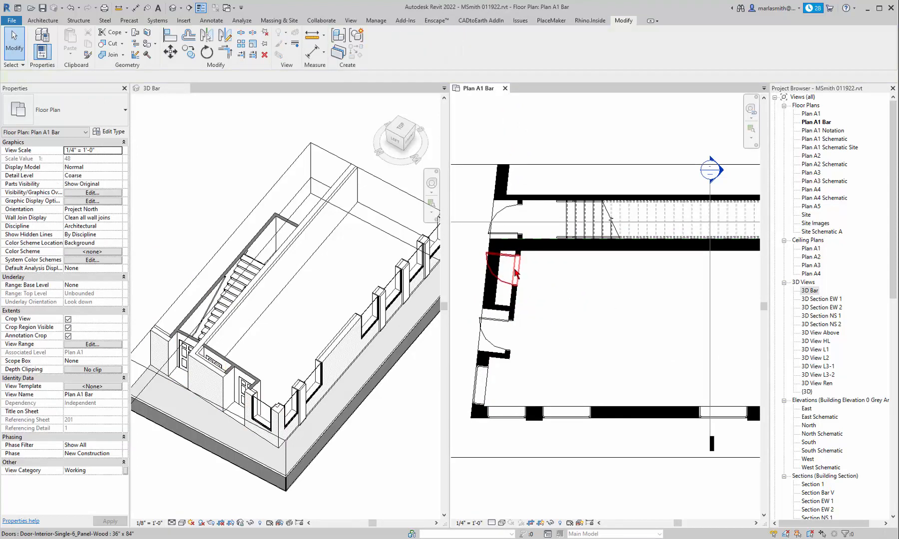
{"action": "left_click", "coordinate": [515, 271]}
{"action": "key", "text": "Delete"}
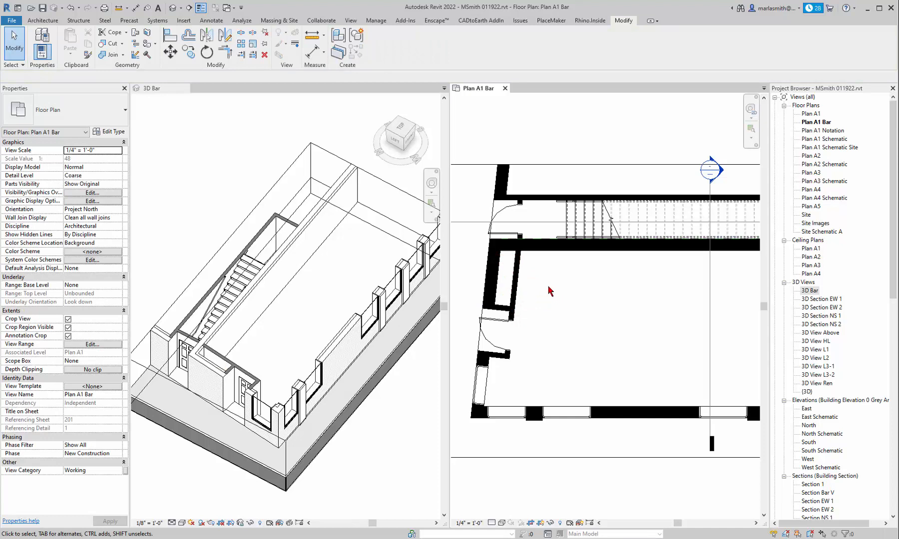
Trim the 6" inner partition to a corner with the side wall of the remaining vestibule.
{"action": "key", "text": "a"}
{"action": "key", "text": "l"}
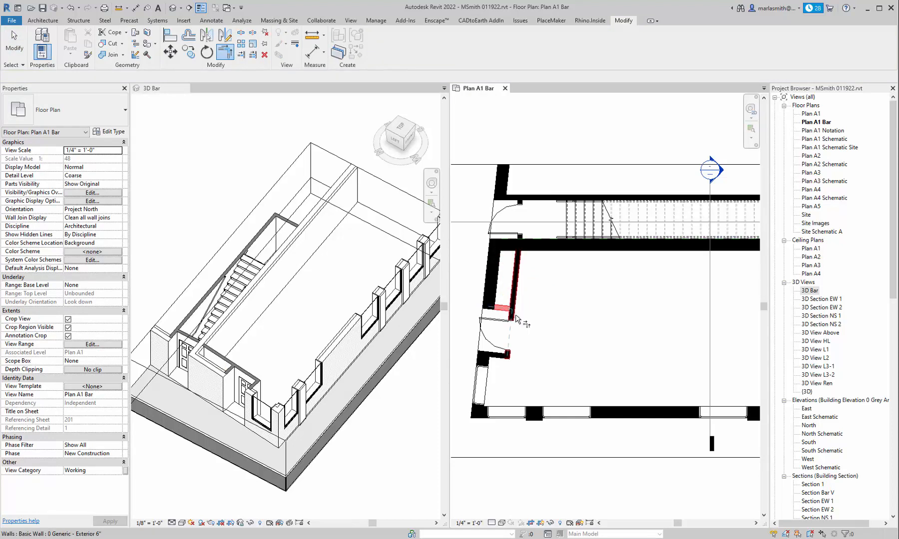
{"action": "left_click", "coordinate": [515, 315]}
{"action": "scroll", "coordinate": [463, 255], "scroll_direction": "down", "scroll_amount": 2}
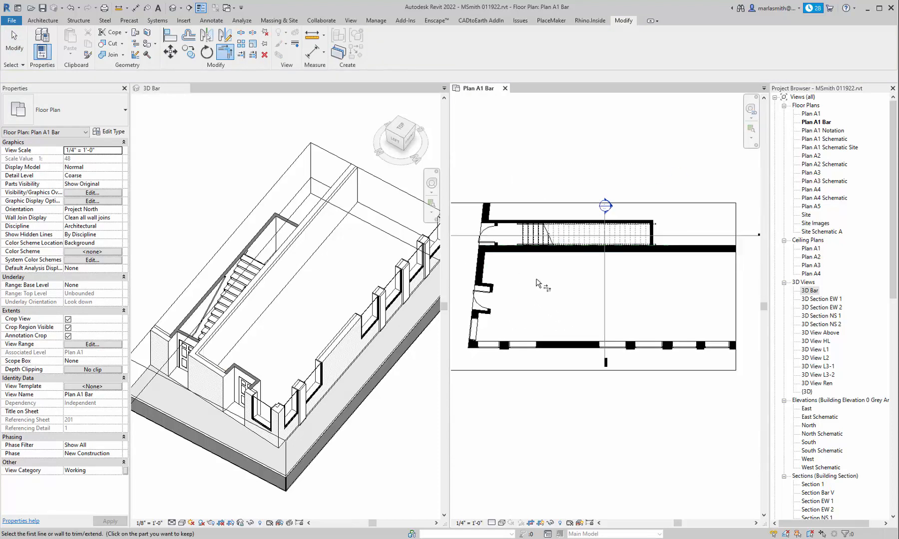
{"action": "key", "text": "Escape"}
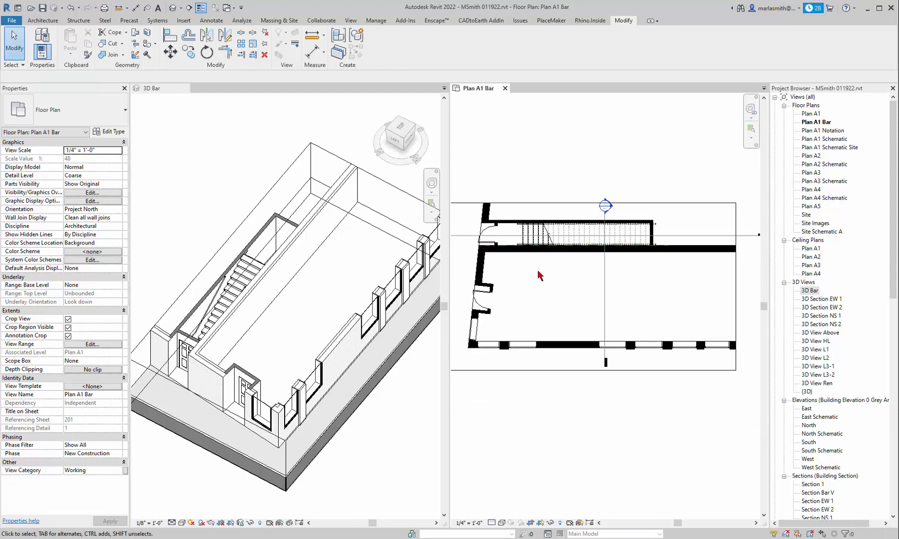
Draw a horizontal reference plane just below the long stair wall and set its distance from the wall to 1'.
{"action": "scroll", "coordinate": [538, 274], "scroll_direction": "up", "scroll_amount": 1}
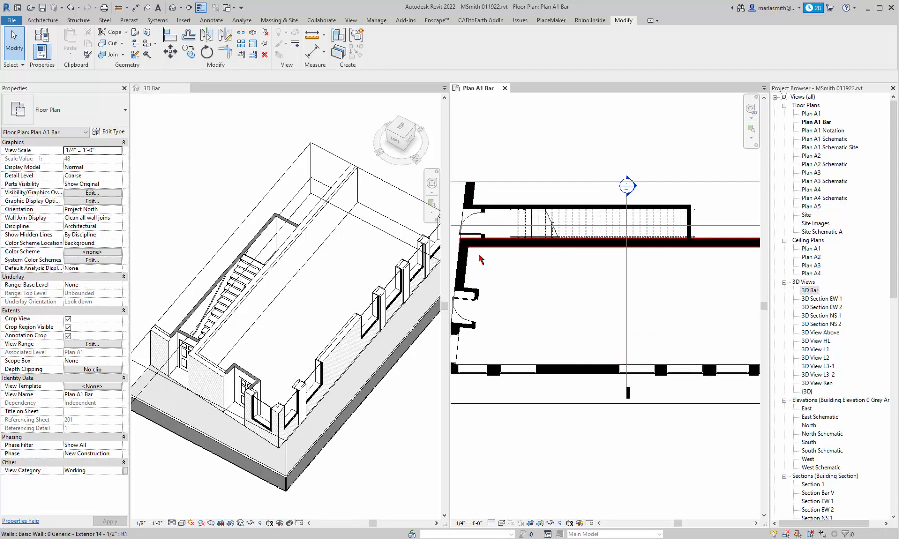
{"action": "left_click", "coordinate": [43, 20]}
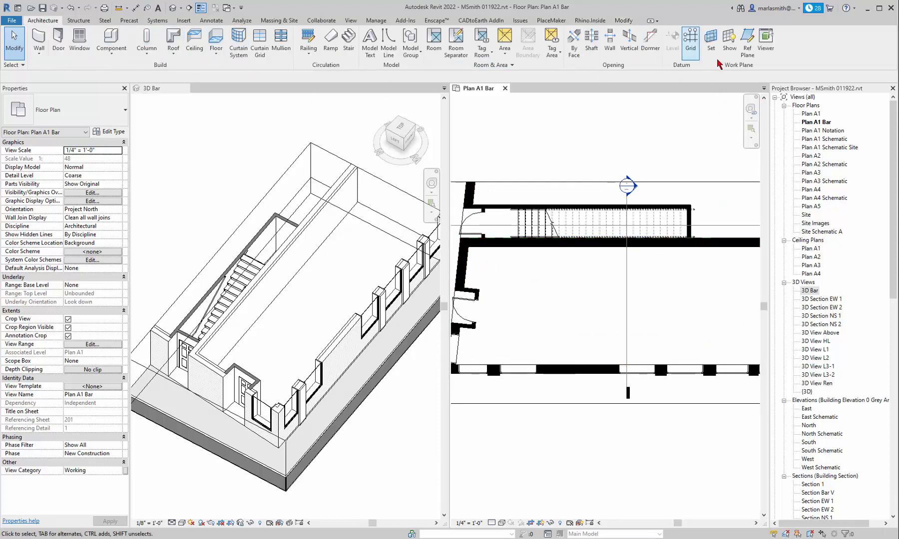
{"action": "left_click", "coordinate": [746, 43]}
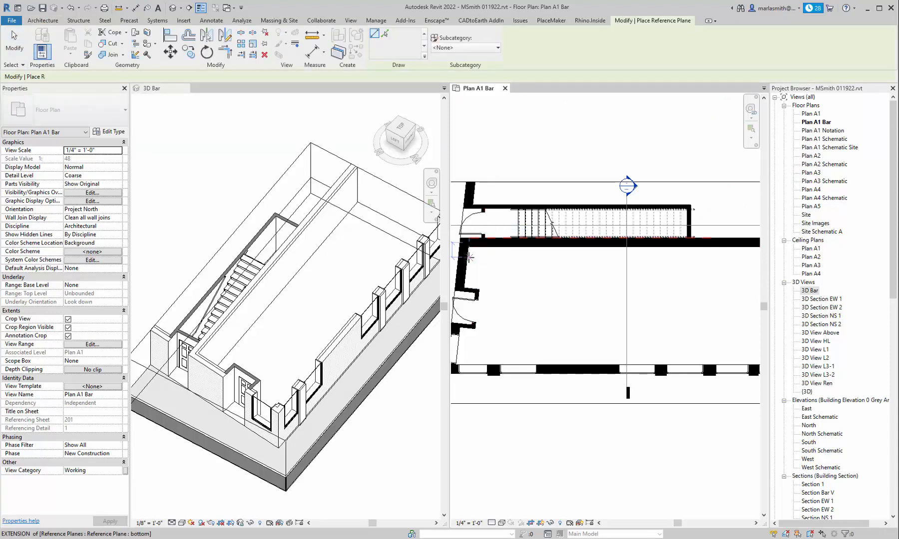
{"action": "left_click", "coordinate": [470, 258]}
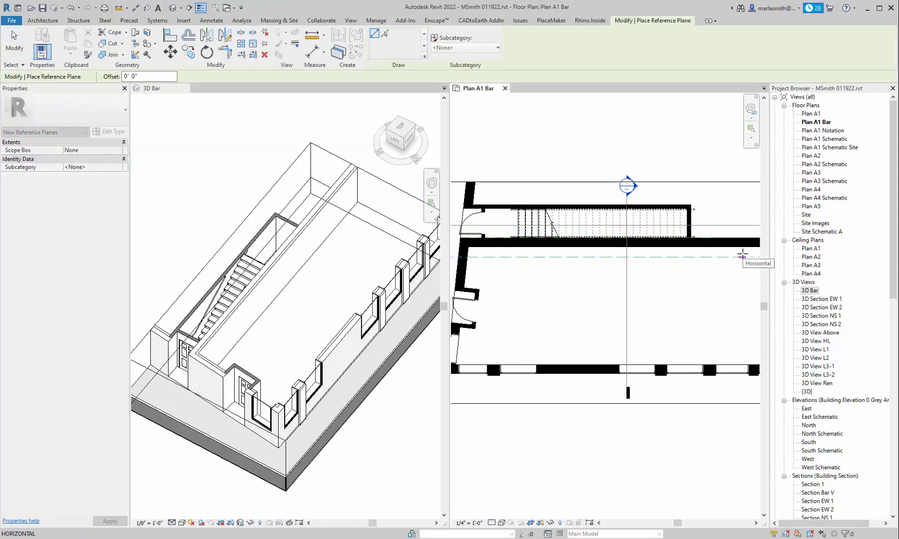
{"action": "left_click", "coordinate": [742, 257]}
{"action": "left_click", "coordinate": [518, 249]}
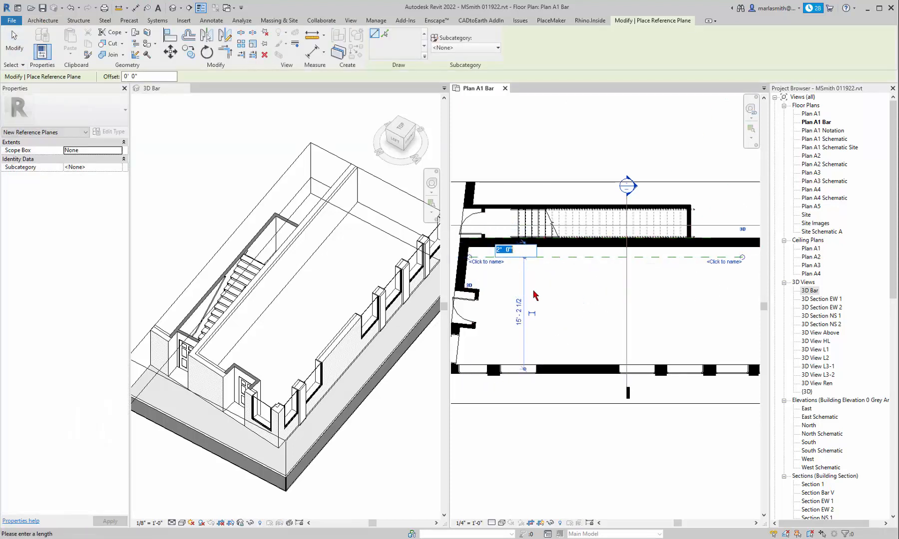
{"action": "type", "text": "1"}
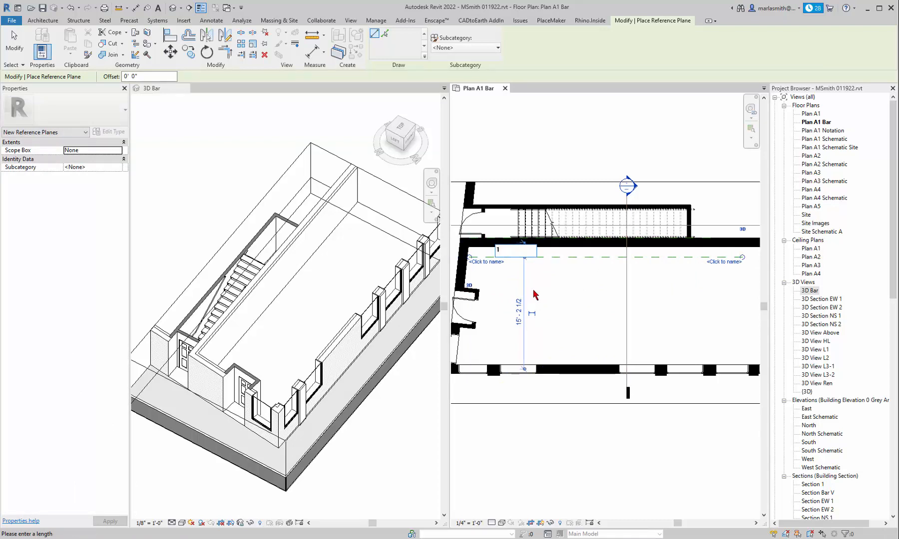
{"action": "key", "text": "Return"}
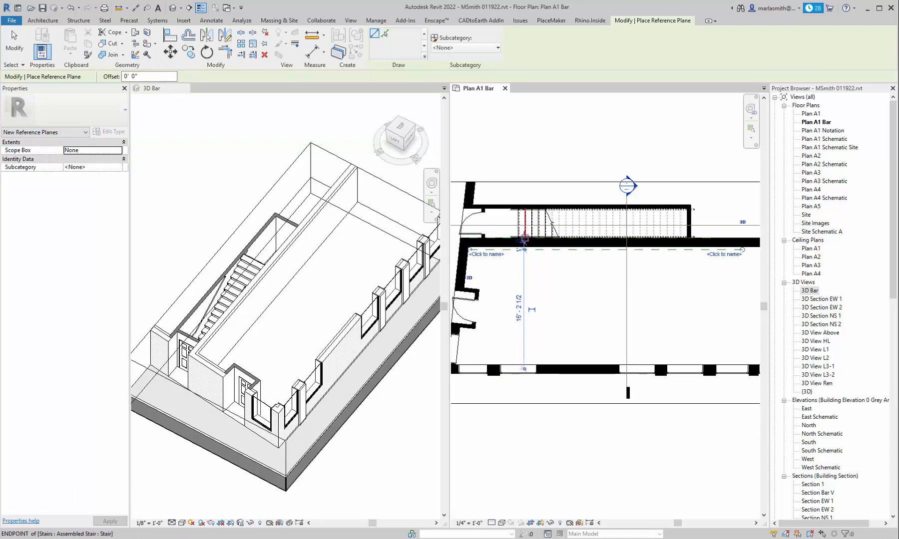
{"action": "scroll", "coordinate": [522, 250], "scroll_direction": "up", "scroll_amount": 6}
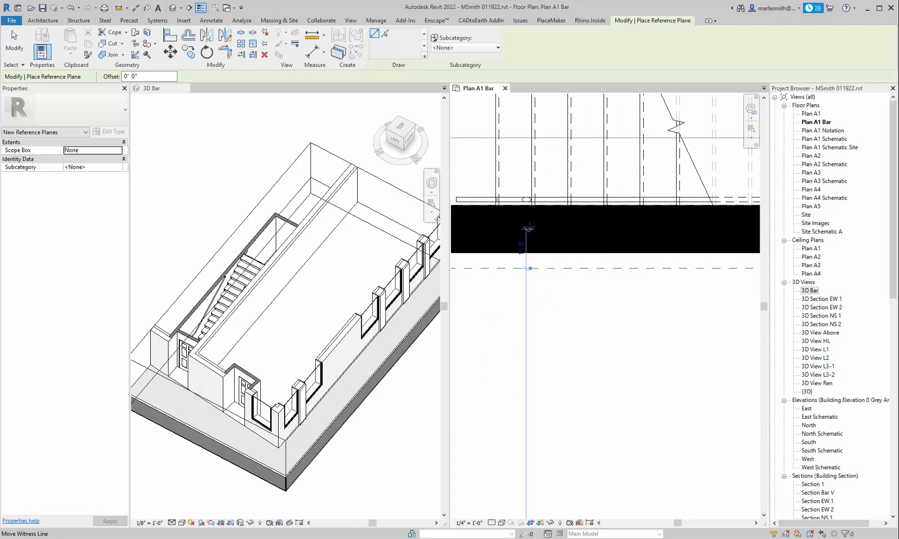
{"action": "scroll", "coordinate": [575, 280], "scroll_direction": "down", "scroll_amount": 3}
{"action": "key", "text": "Escape"}
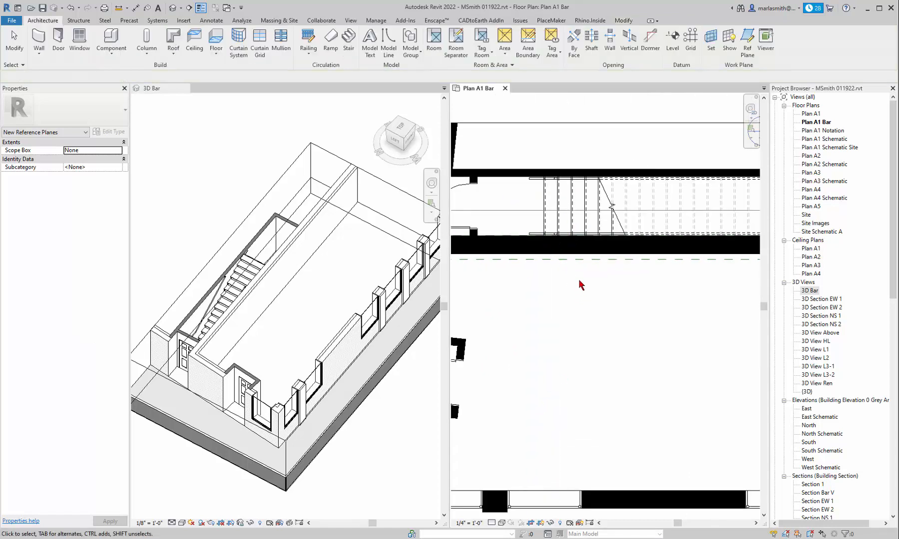
Reference the temporary dimension to the stair wall's lower face and set the reference plane's distance from it to 1'.
{"action": "left_click", "coordinate": [572, 259]}
{"action": "scroll", "coordinate": [569, 280], "scroll_direction": "down", "scroll_amount": 3}
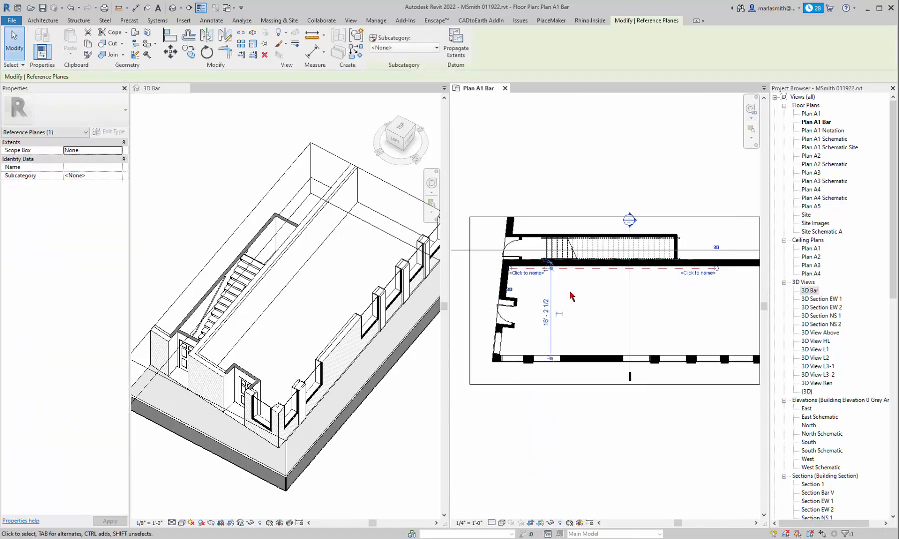
{"action": "scroll", "coordinate": [559, 273], "scroll_direction": "up", "scroll_amount": 5}
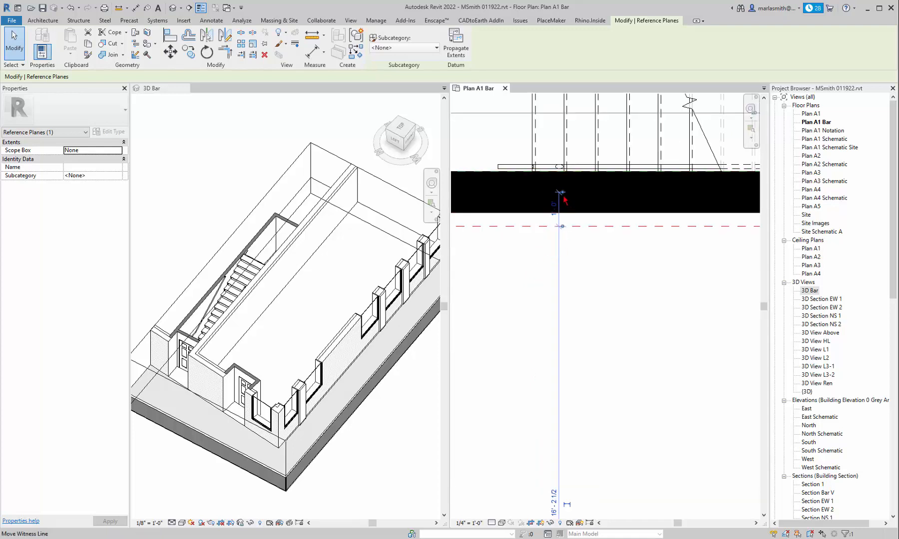
{"action": "mouse_move", "coordinate": [563, 196]}
{"action": "left_mouse_down"}
{"action": "mouse_move", "coordinate": [568, 214]}
{"action": "mouse_move", "coordinate": [562, 202]}
{"action": "left_mouse_up"}
{"action": "left_click", "coordinate": [556, 217]}
{"action": "left_click", "coordinate": [592, 249]}
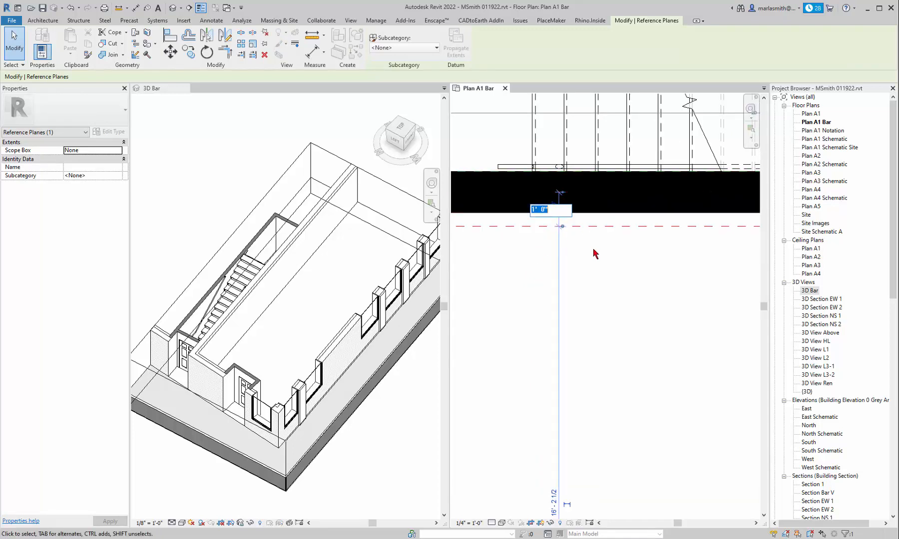
{"action": "scroll", "coordinate": [563, 214], "scroll_direction": "up", "scroll_amount": 3}
{"action": "left_click_drag", "start_coordinate": [566, 178], "coordinate": [581, 239]}
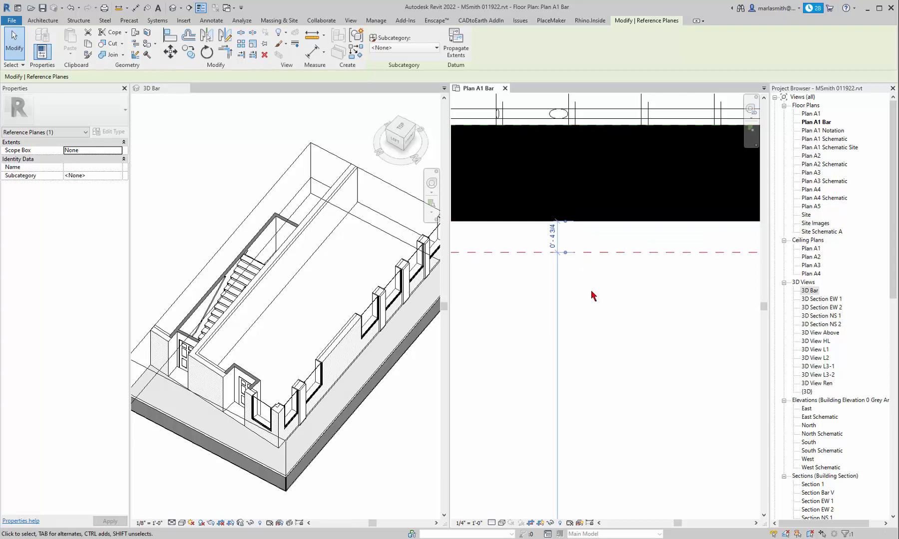
{"action": "left_click", "coordinate": [552, 235]}
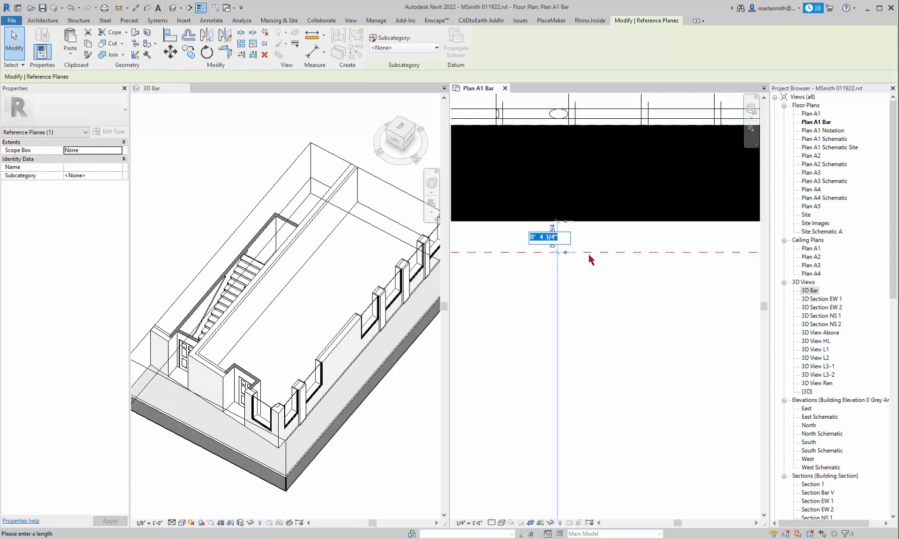
{"action": "type", "text": "1'"}
{"action": "key", "text": "Return"}
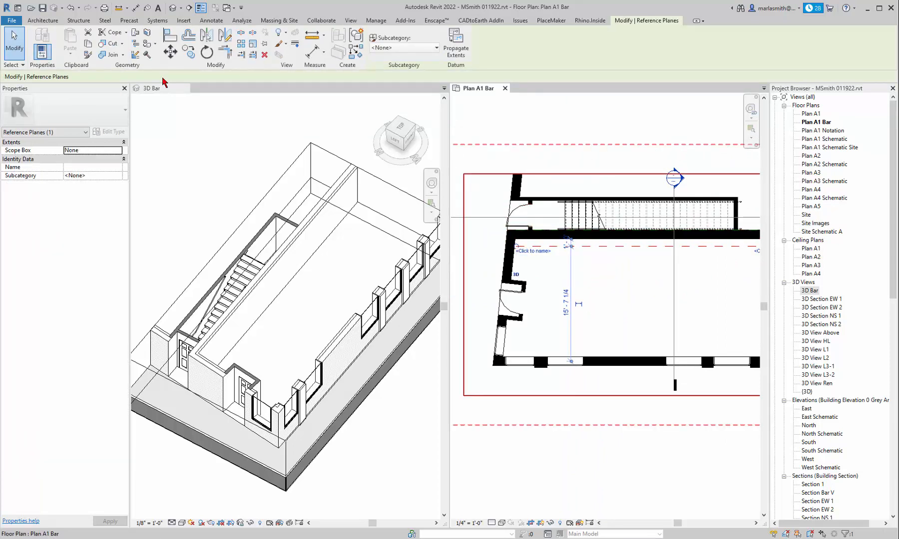
Copy the reference plane 3' down, away from the stair wall.
{"action": "left_click", "coordinate": [189, 52]}
{"action": "left_click", "coordinate": [599, 268]}
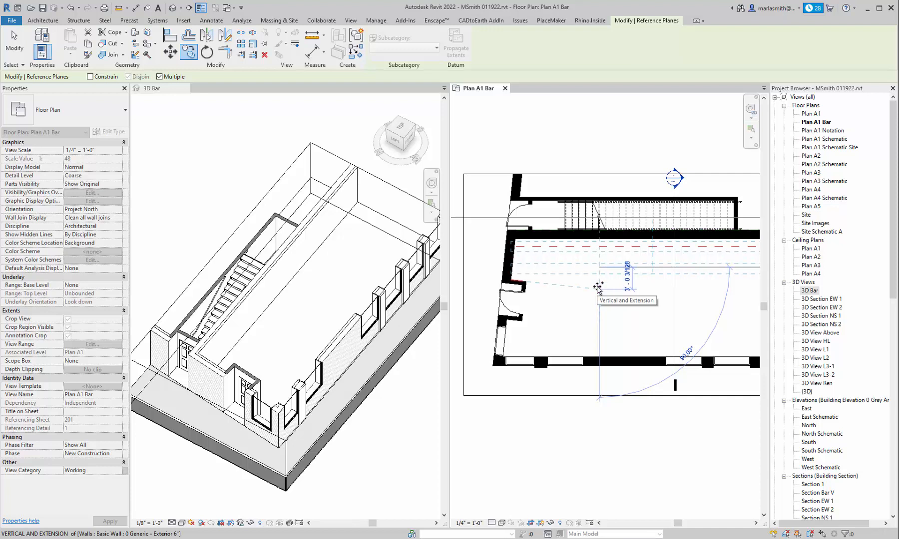
{"action": "type", "text": "3'"}
{"action": "key", "text": "Return"}
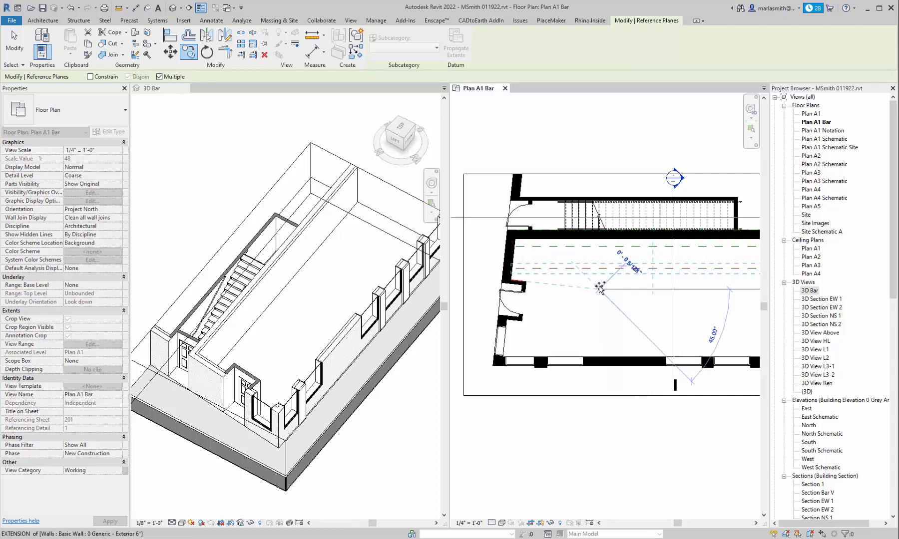
{"action": "key", "text": "Escape"}
{"action": "key", "text": "Escape"}
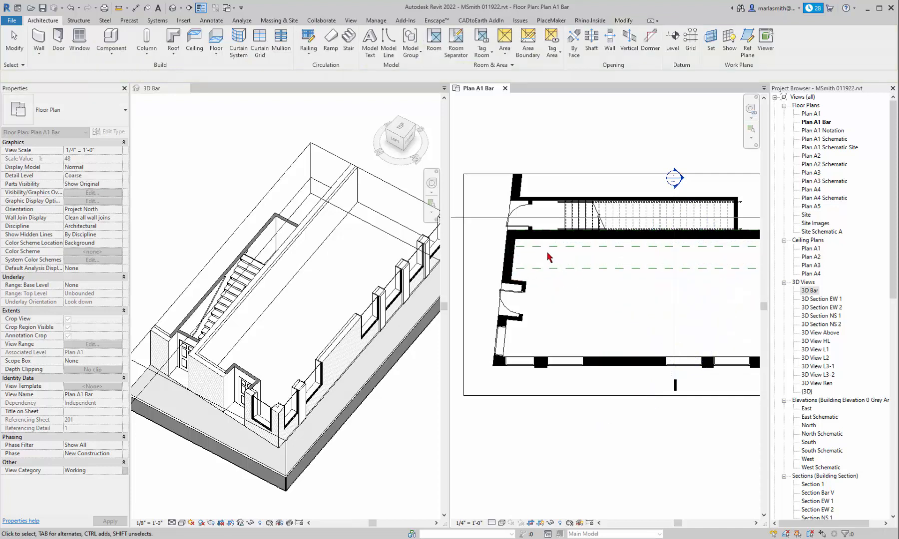
Draw a third horizontal reference plane across the room, starting at the upper inner corner of the remaining vestibule.
{"action": "scroll", "coordinate": [517, 248], "scroll_direction": "down", "scroll_amount": 3}
{"action": "scroll", "coordinate": [643, 257], "scroll_direction": "up", "scroll_amount": 2}
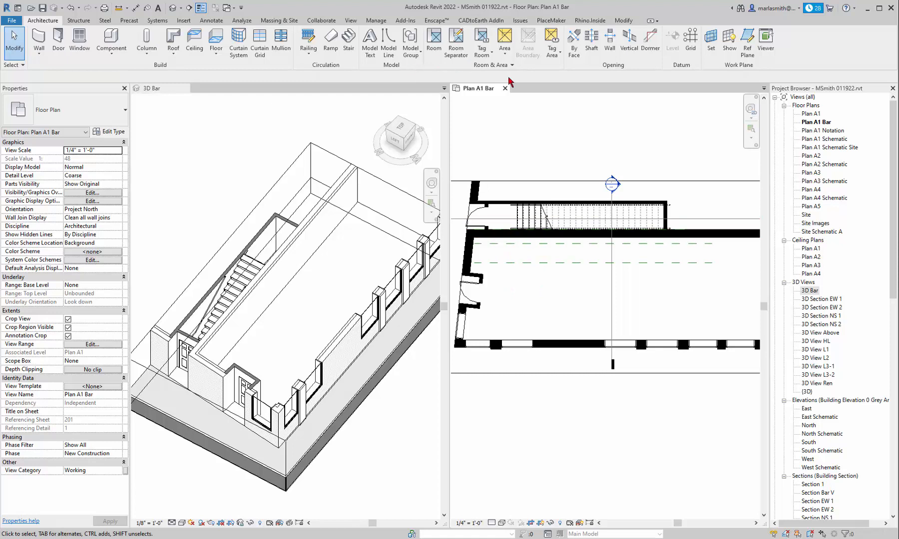
{"action": "left_click", "coordinate": [748, 41]}
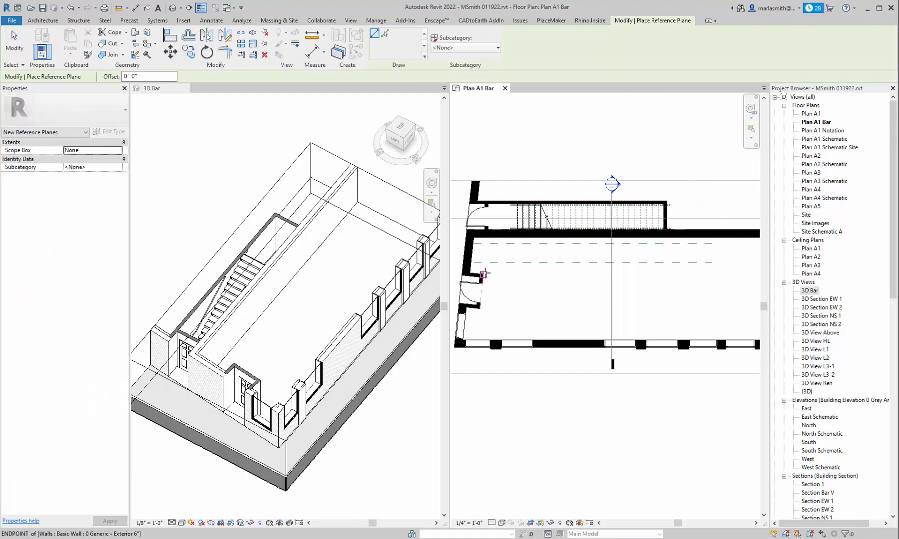
{"action": "left_click", "coordinate": [484, 273]}
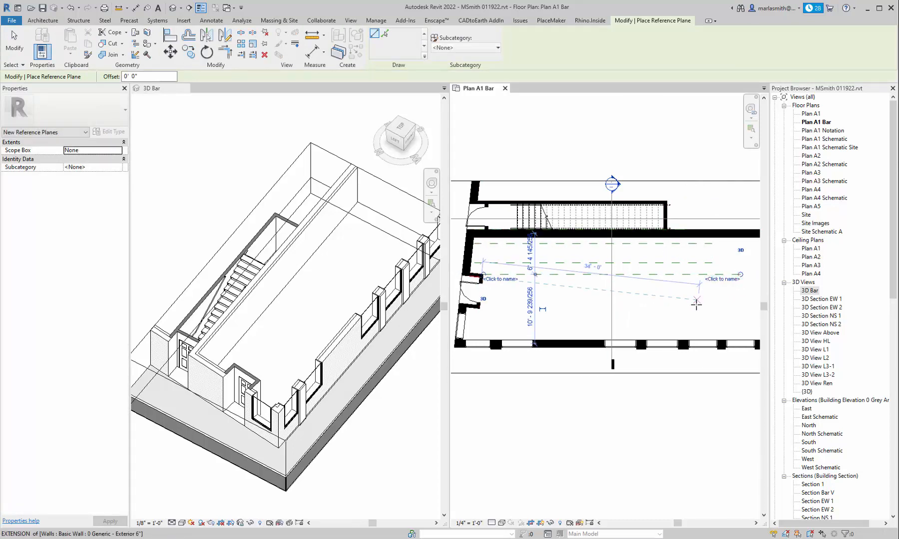
{"action": "key", "text": "Escape"}
{"action": "key", "text": "Escape"}
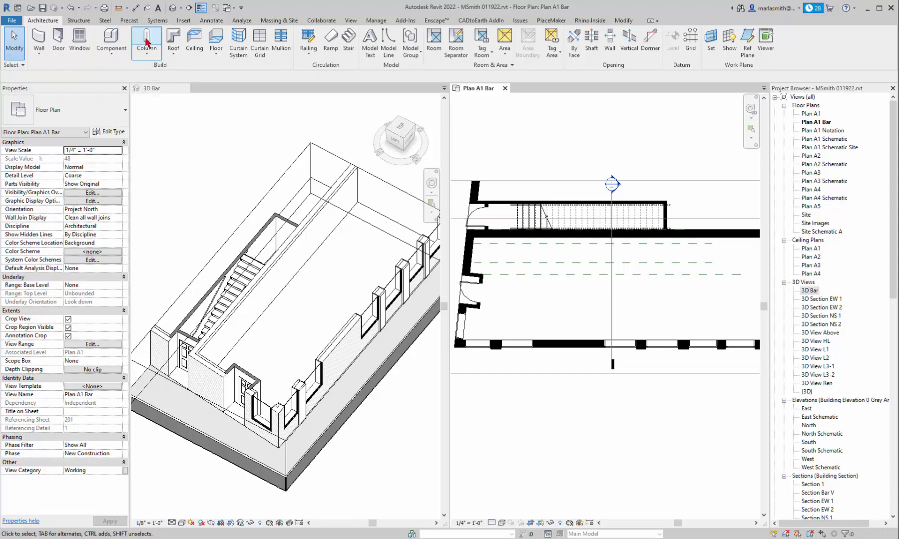
Start an in-place model in the Casework category and name it Bar Design.
{"action": "left_click", "coordinate": [111, 55]}
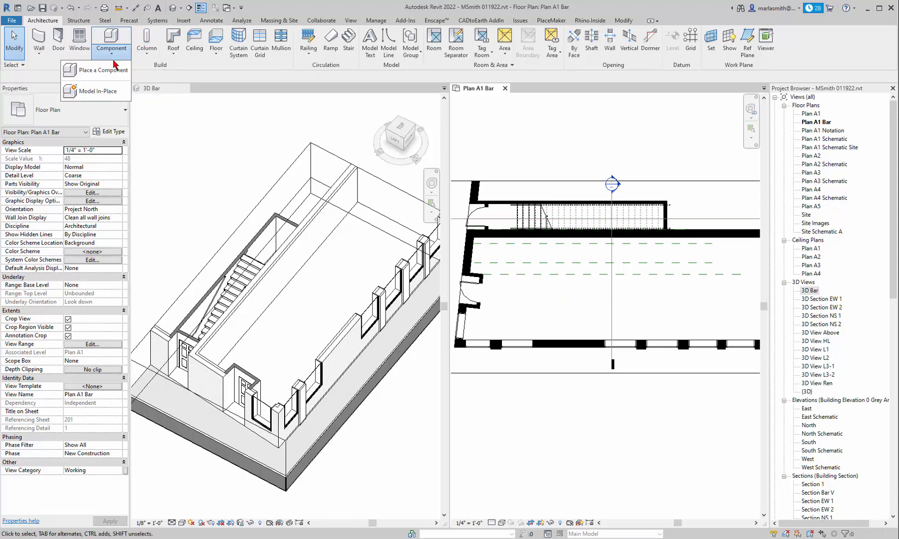
{"action": "left_click", "coordinate": [114, 91]}
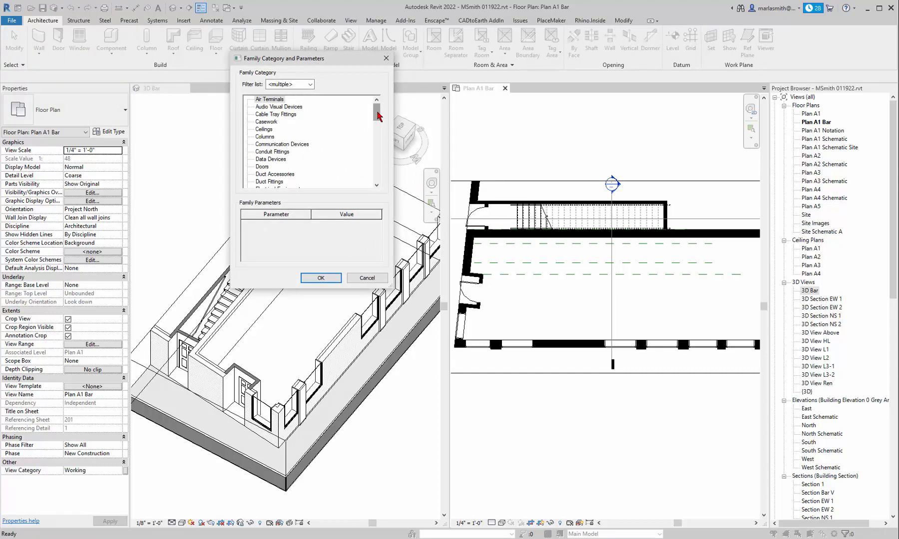
{"action": "left_click", "coordinate": [270, 122]}
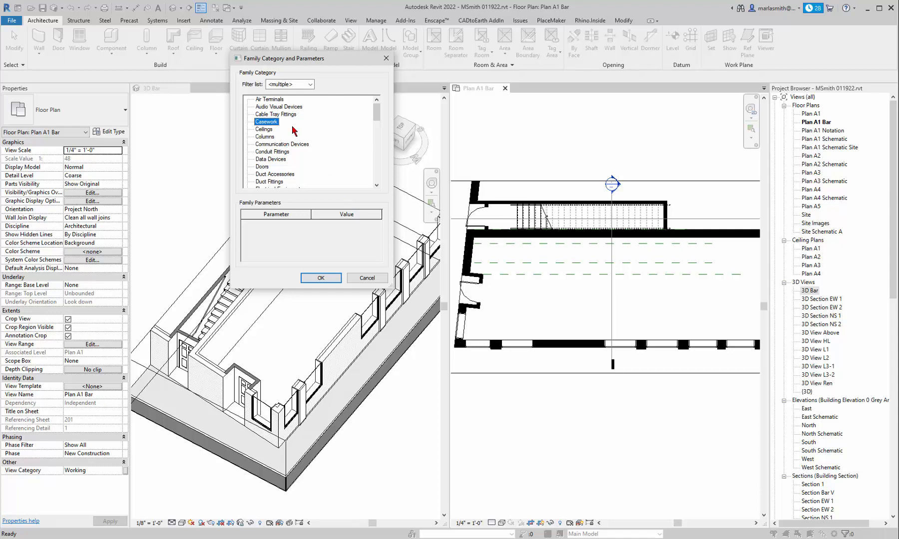
{"action": "left_click", "coordinate": [325, 280]}
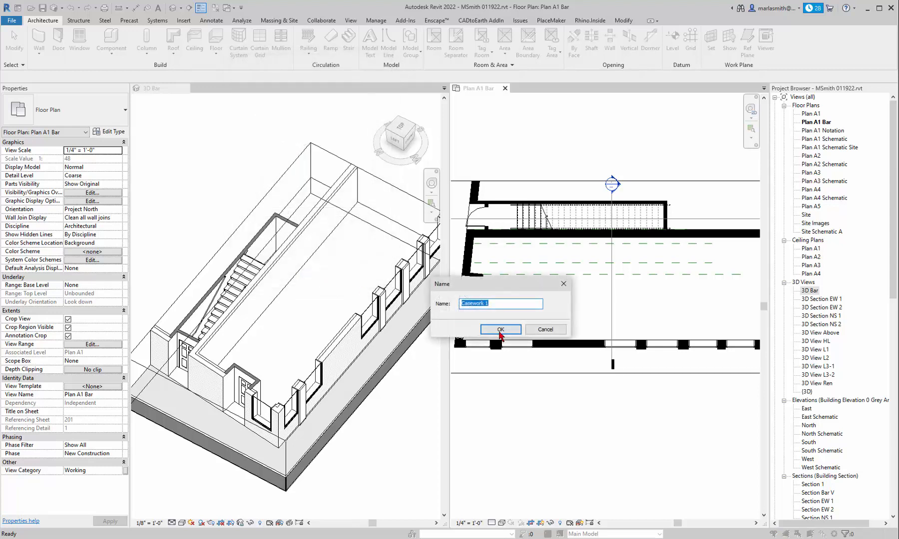
{"action": "type", "text": "Bar Design"}
{"action": "key", "text": "Return"}
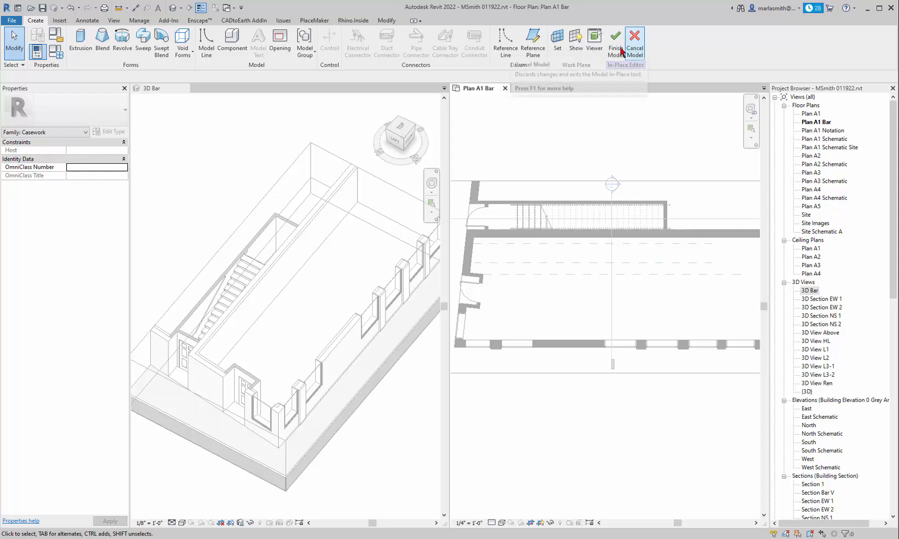
Start an extrusion and set its start to 0 and its end to 6".
{"action": "left_click", "coordinate": [83, 45]}
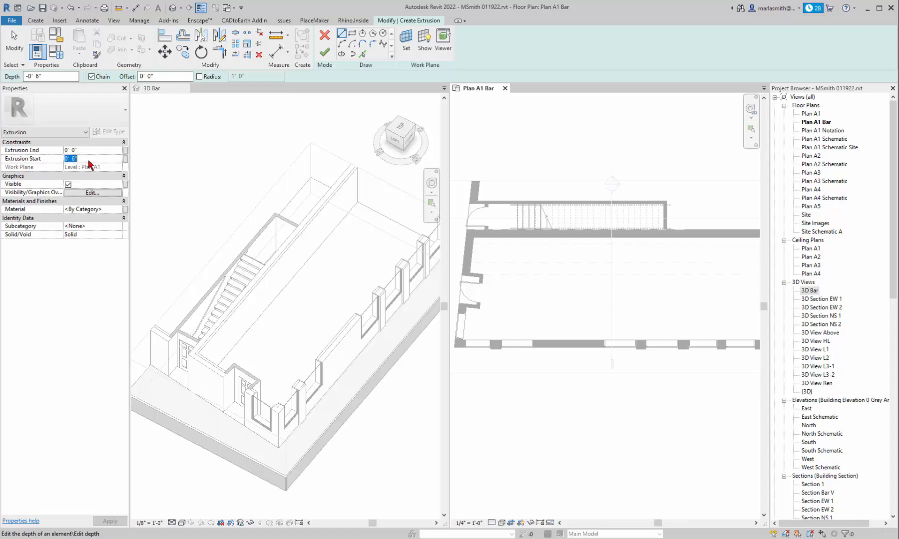
{"action": "left_click", "coordinate": [91, 159]}
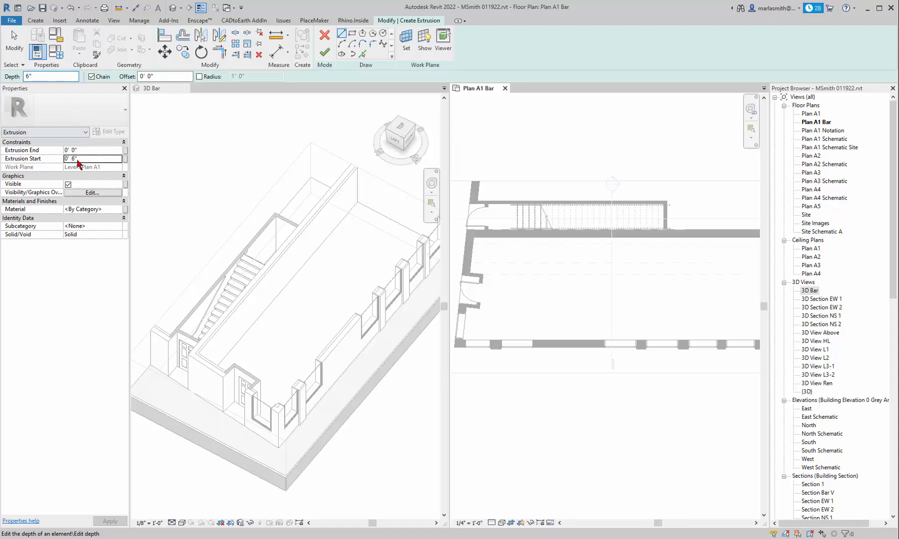
{"action": "left_click", "coordinate": [94, 159]}
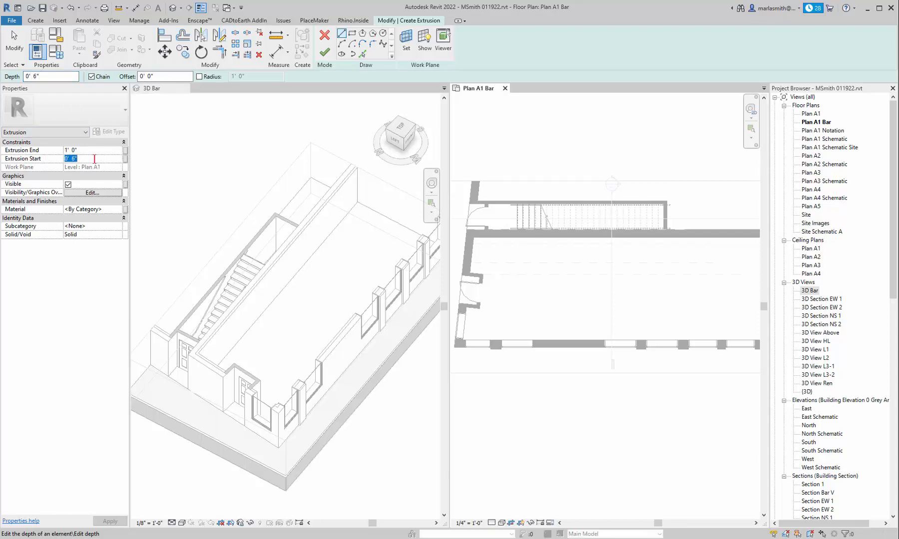
{"action": "type", "text": "0"}
{"action": "left_click", "coordinate": [98, 151]}
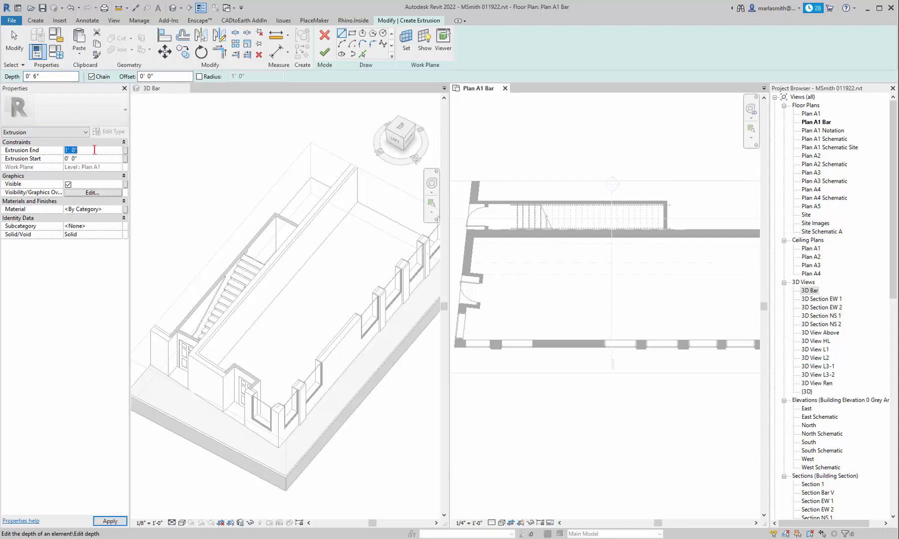
{"action": "type", "text": "6"}
{"action": "key", "text": "Return"}
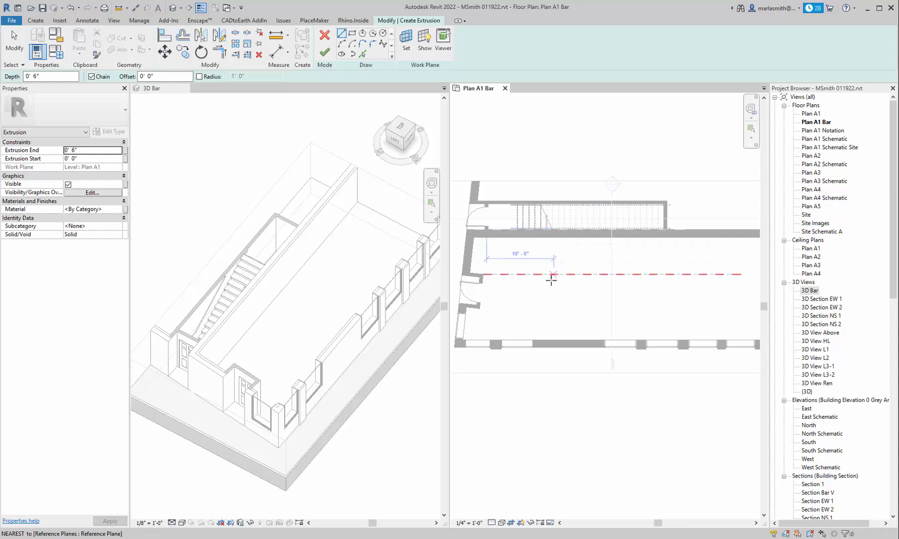
Draw a 50' radius arc bulging into the room, spanning about 30' along the lowest reference plane from the vestibule corner.
{"action": "left_click", "coordinate": [345, 45]}
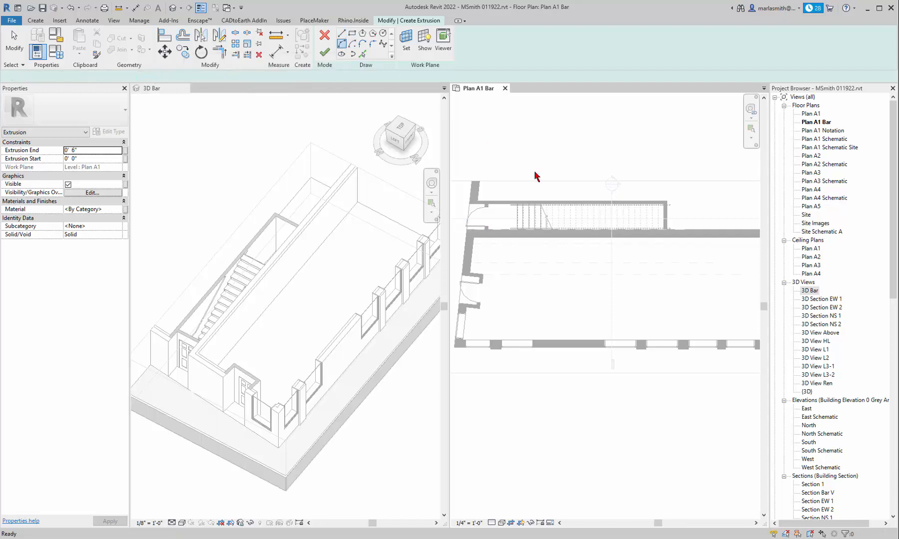
{"action": "left_click", "coordinate": [483, 275]}
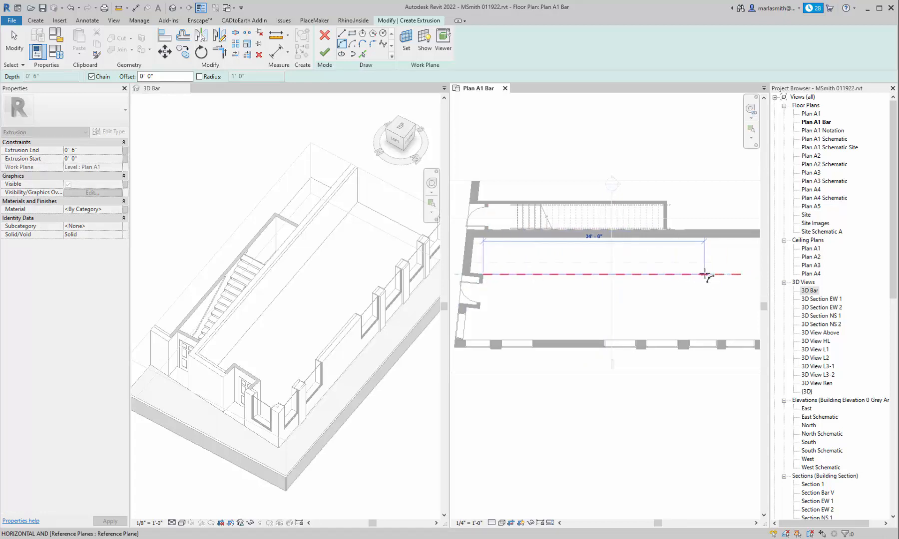
{"action": "left_click", "coordinate": [675, 275]}
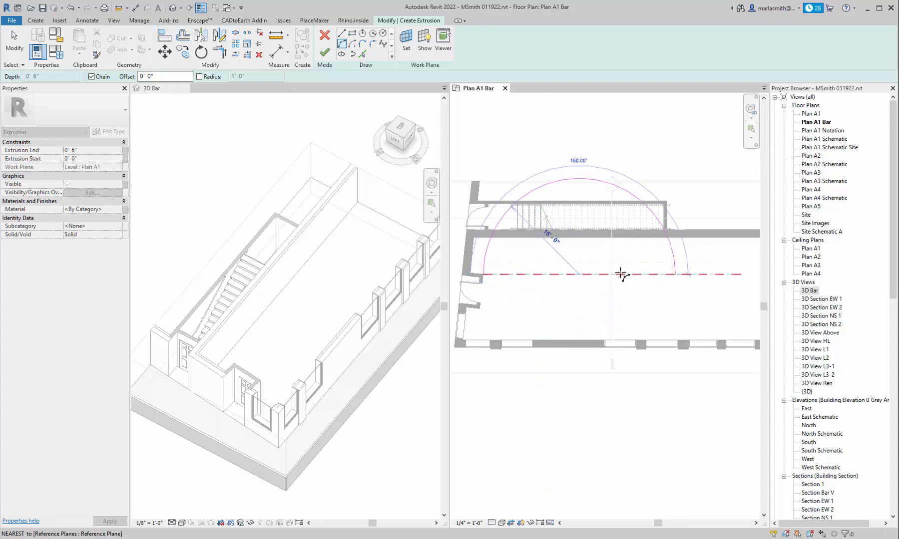
{"action": "scroll", "coordinate": [621, 274], "scroll_direction": "up", "scroll_amount": 2}
{"action": "scroll", "coordinate": [624, 265], "scroll_direction": "down", "scroll_amount": 2}
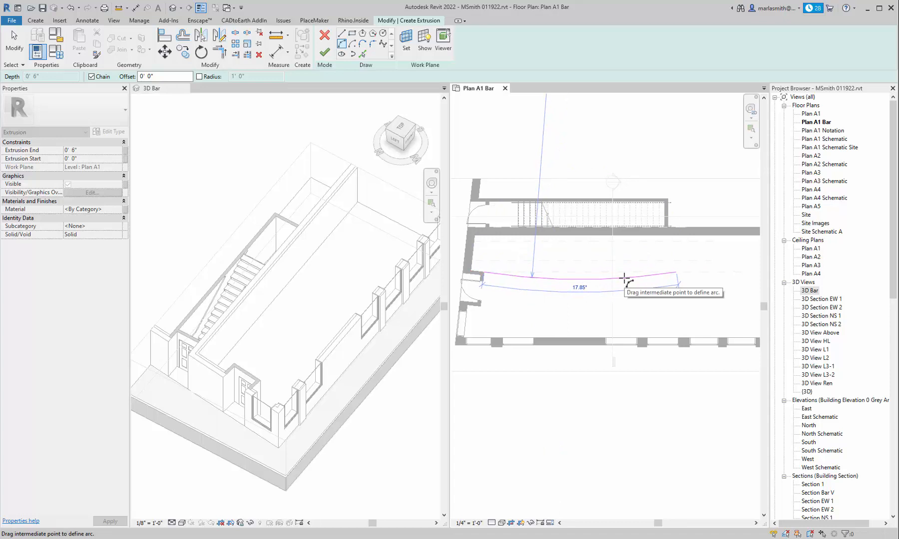
{"action": "scroll", "coordinate": [624, 278], "scroll_direction": "down", "scroll_amount": 2}
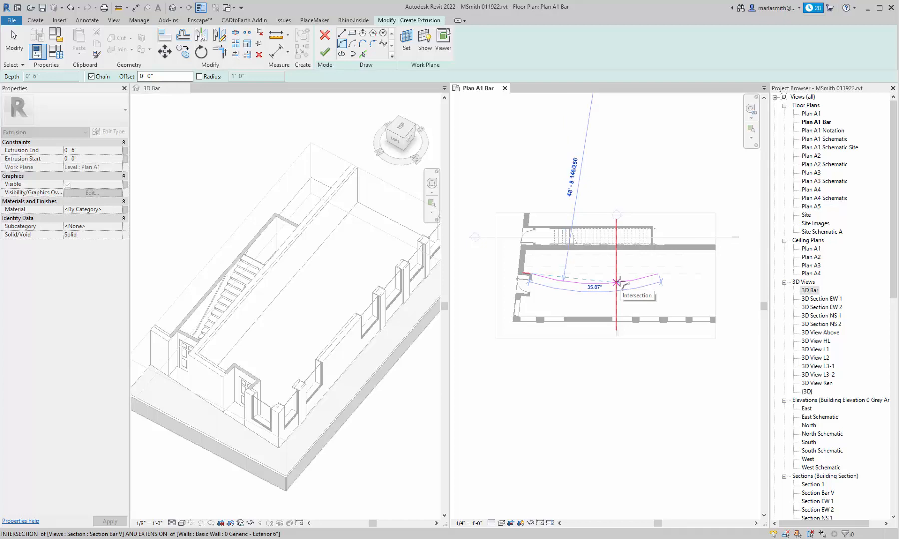
{"action": "type", "text": "5"}
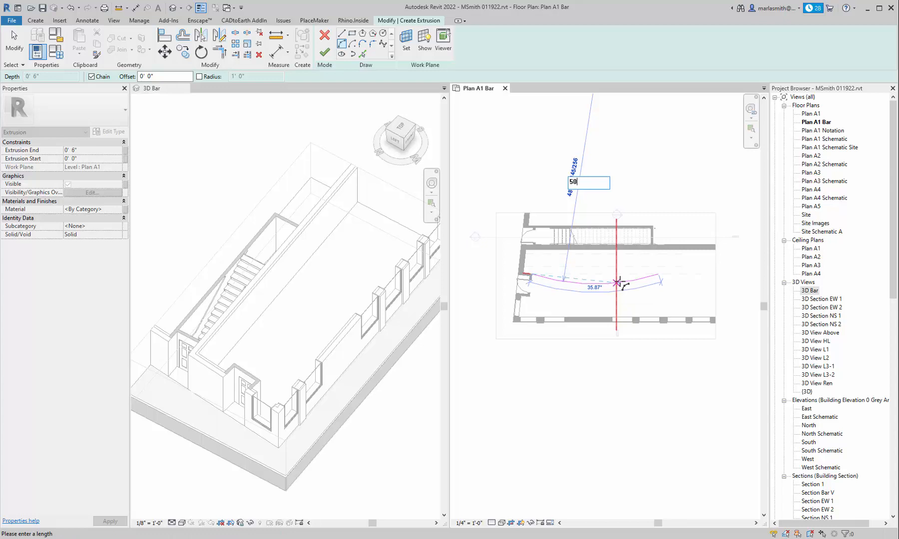
{"action": "type", "text": "0"}
{"action": "key", "text": "Return"}
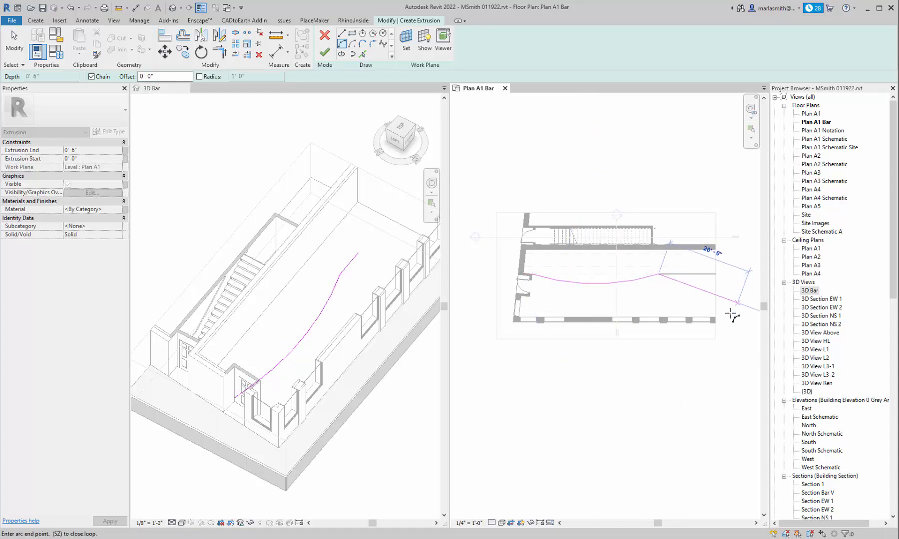
{"action": "key", "text": "Escape"}
{"action": "key", "text": "Escape"}
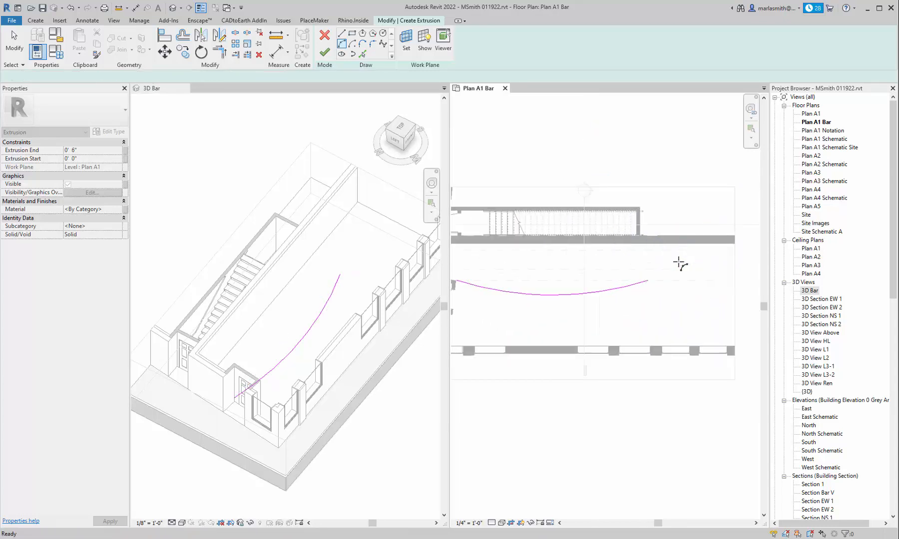
Offset a copy of the arc 2' toward the stair wall.
{"action": "scroll", "coordinate": [665, 283], "scroll_direction": "down", "scroll_amount": 1}
{"action": "scroll", "coordinate": [607, 287], "scroll_direction": "up", "scroll_amount": 3}
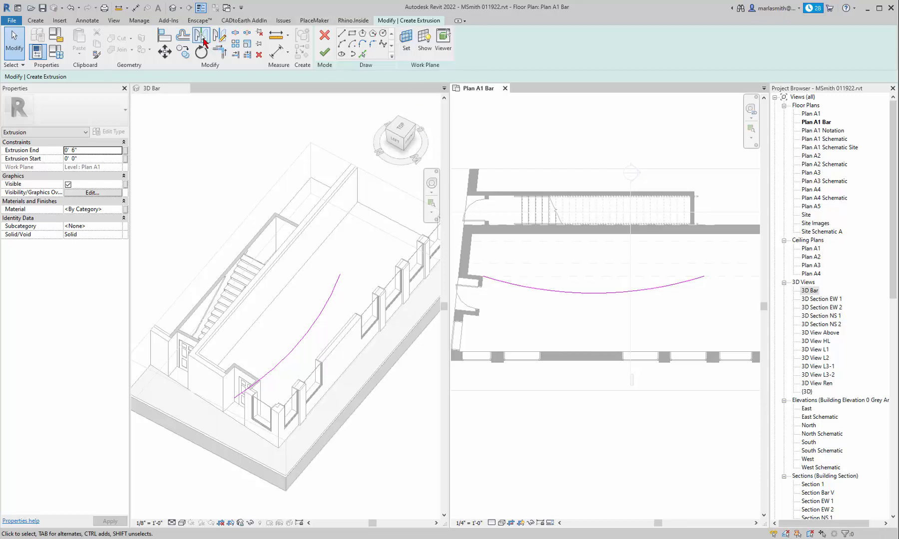
{"action": "left_click", "coordinate": [184, 36]}
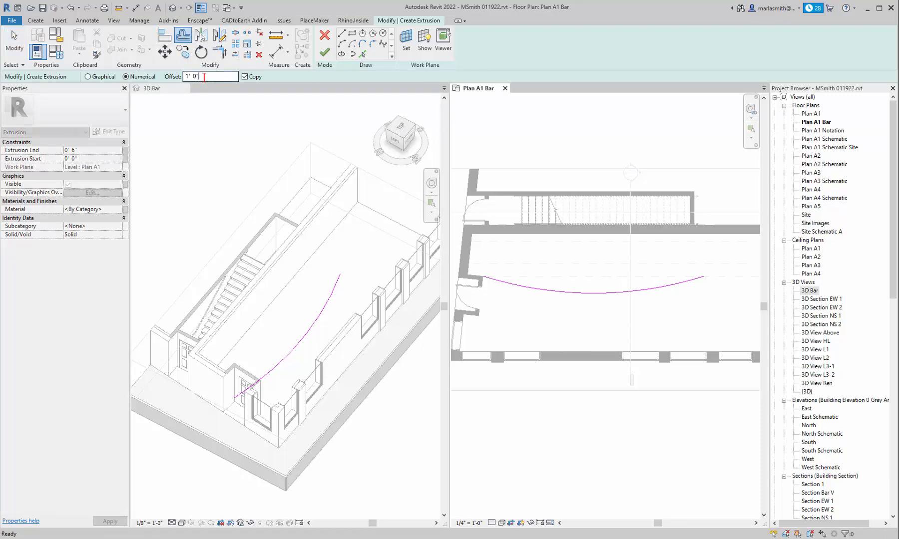
{"action": "left_click_drag", "start_coordinate": [204, 77], "coordinate": [159, 83]}
{"action": "type", "text": "2"}
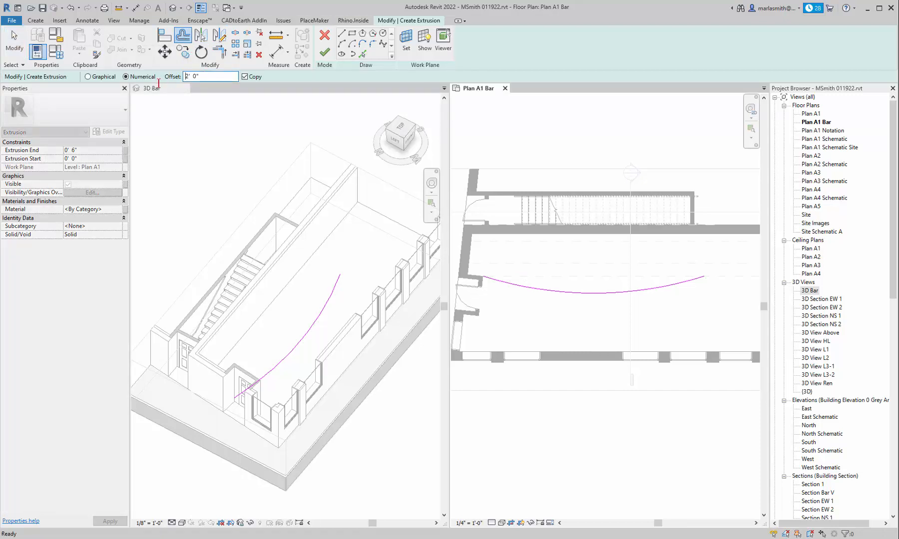
{"action": "left_click", "coordinate": [655, 291]}
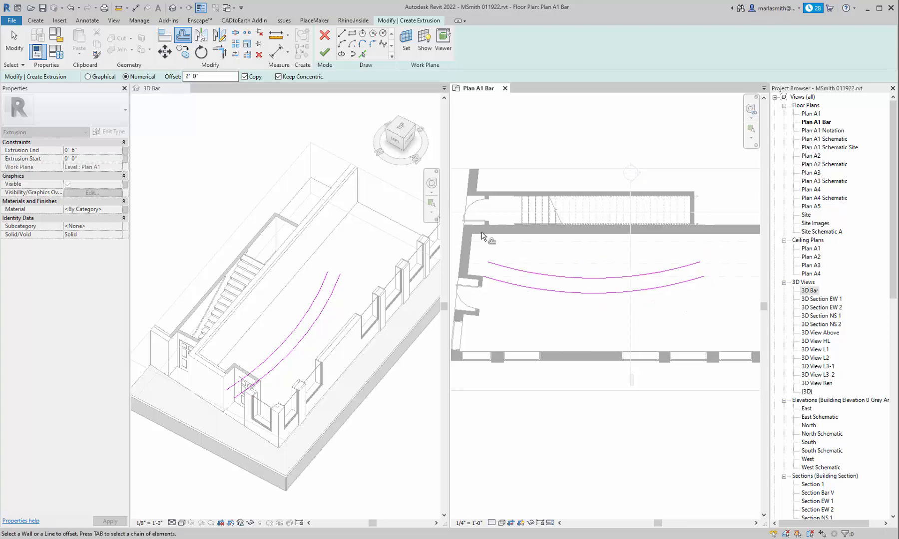
Draw a straight line joining the two arcs at their ends farthest from the vestibule.
{"action": "left_click", "coordinate": [343, 34]}
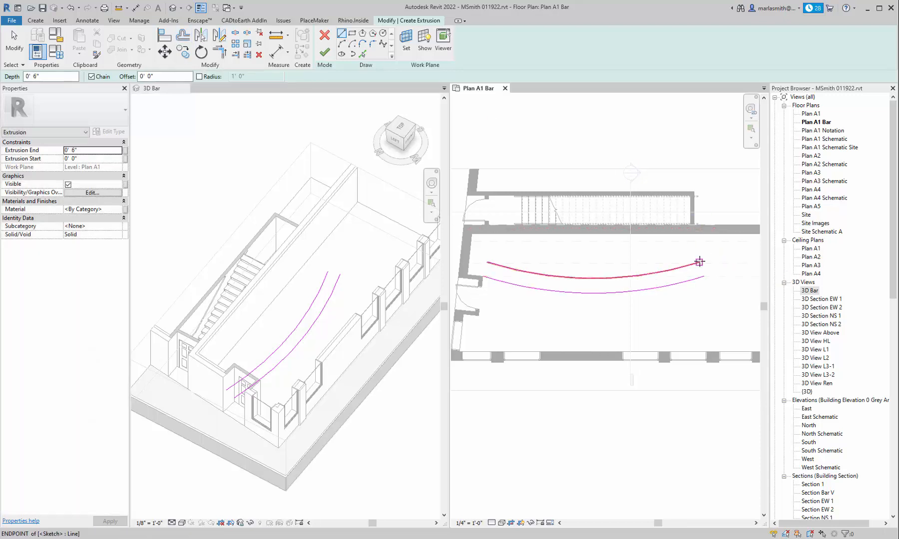
{"action": "left_click", "coordinate": [699, 262]}
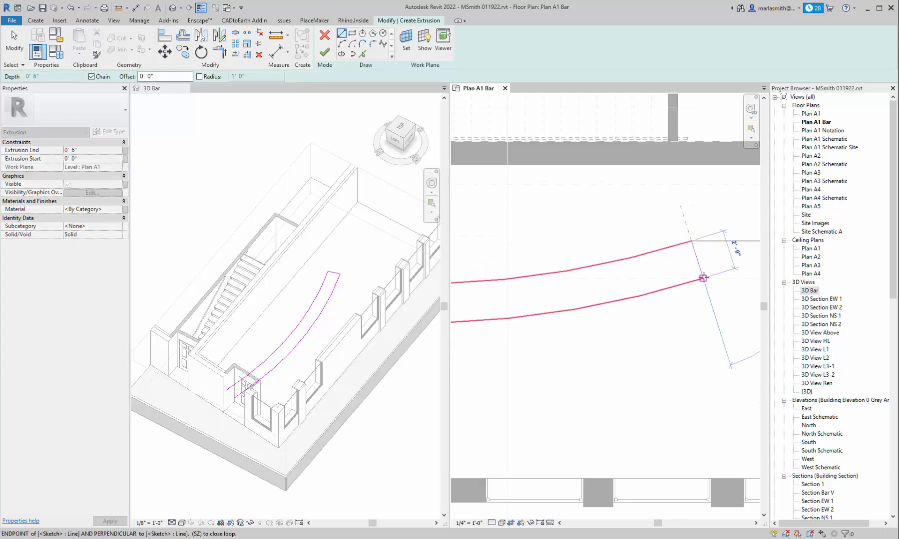
{"action": "left_click", "coordinate": [702, 276]}
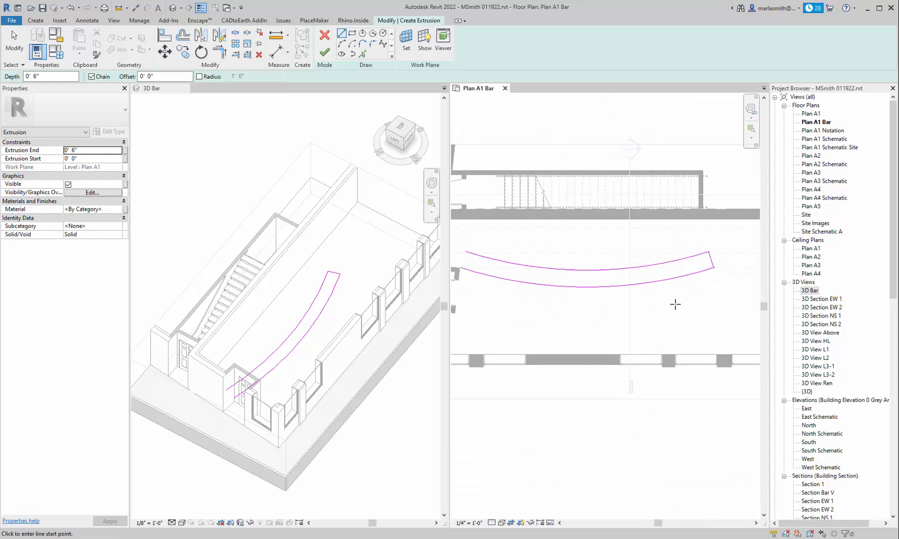
Draw a line from the vestibule end of the outer arc along the vestibule wall to the inside wall corner.
{"action": "scroll", "coordinate": [674, 305], "scroll_direction": "down", "scroll_amount": 1}
{"action": "scroll", "coordinate": [545, 263], "scroll_direction": "up", "scroll_amount": 3}
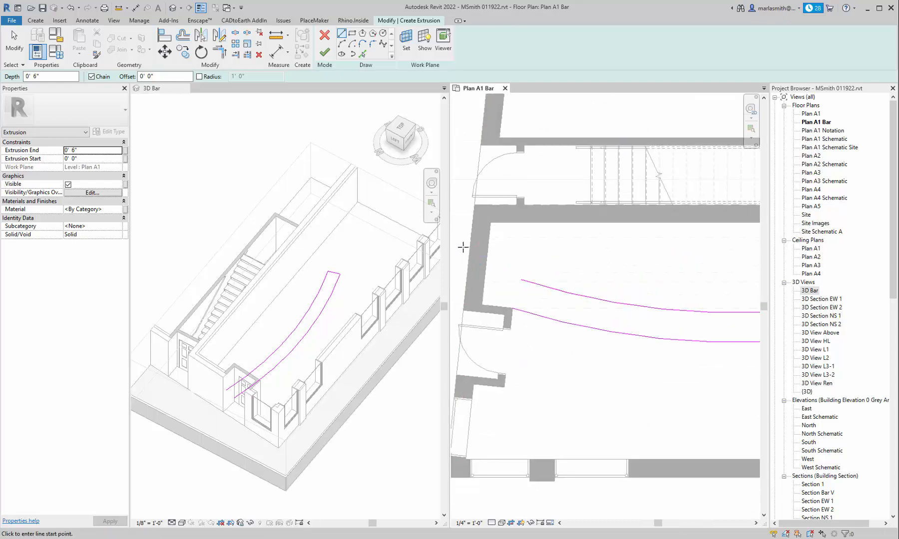
{"action": "left_click", "coordinate": [519, 278]}
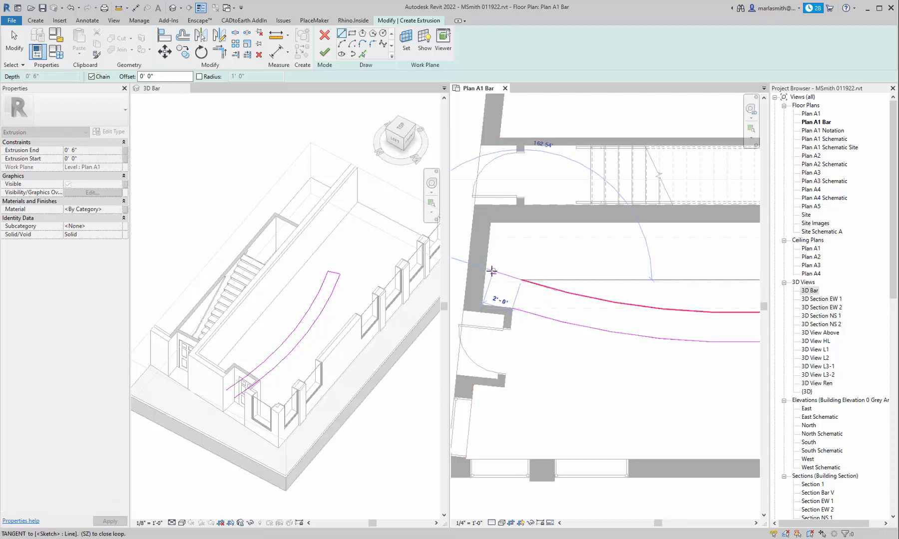
{"action": "key", "text": "Escape"}
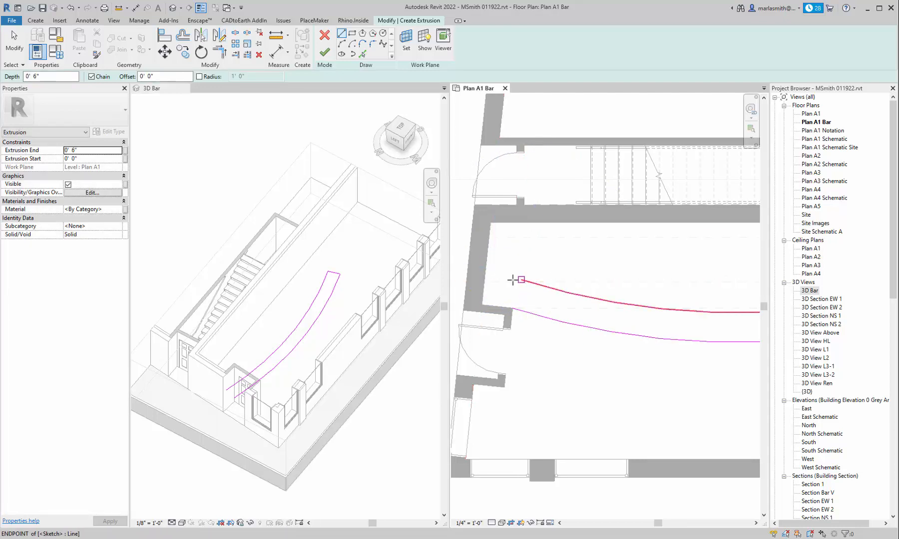
{"action": "left_click", "coordinate": [512, 308]}
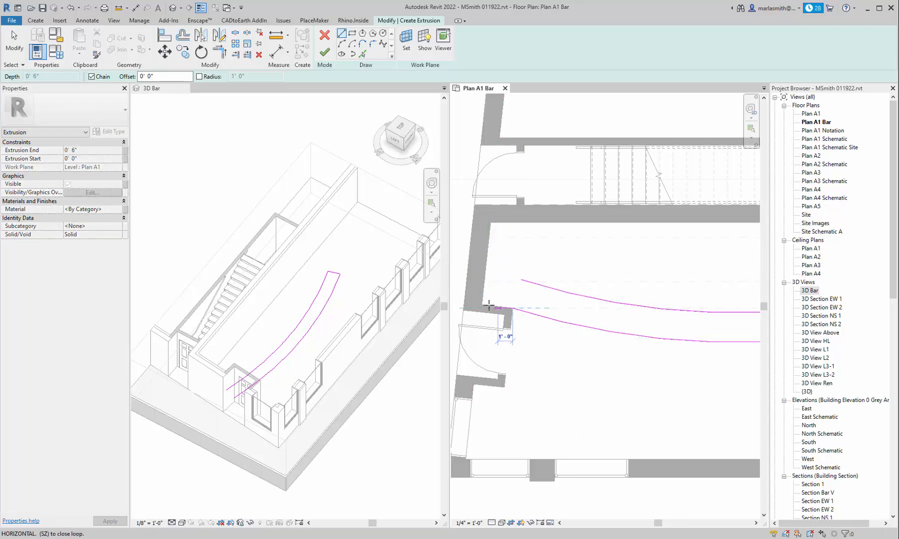
{"action": "left_click", "coordinate": [480, 304]}
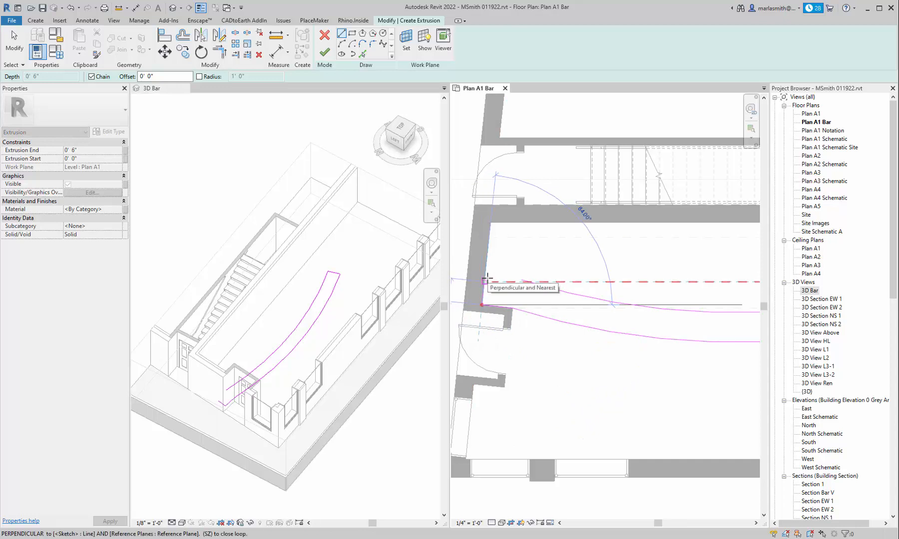
{"action": "key", "text": "Escape"}
{"action": "key", "text": "Escape"}
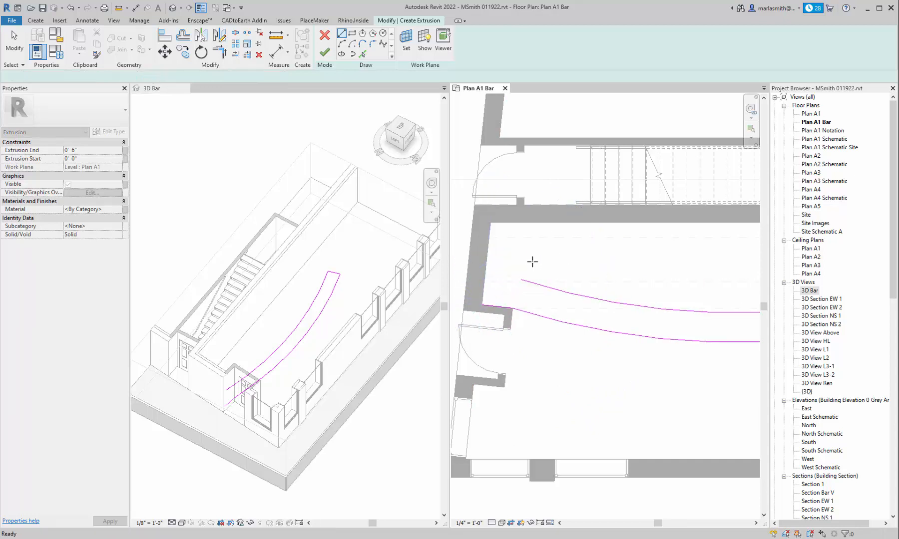
Close the profile with a horizontal line from the inner arc to the exterior wall and a line along that wall to the corner, then finish the sketch.
{"action": "key", "text": "l"}
{"action": "key", "text": "i"}
{"action": "left_click", "coordinate": [521, 279]}
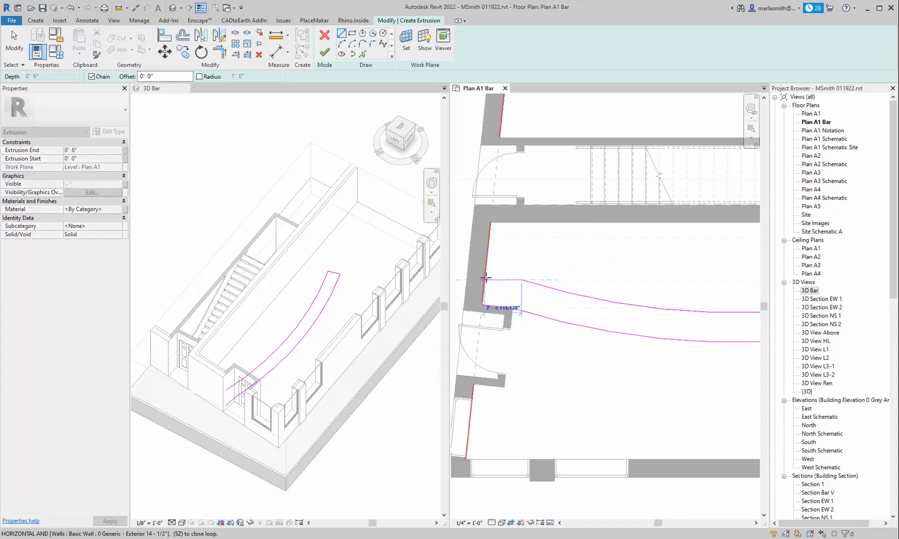
{"action": "left_click", "coordinate": [485, 279]}
{"action": "scroll", "coordinate": [482, 304], "scroll_direction": "up", "scroll_amount": 4}
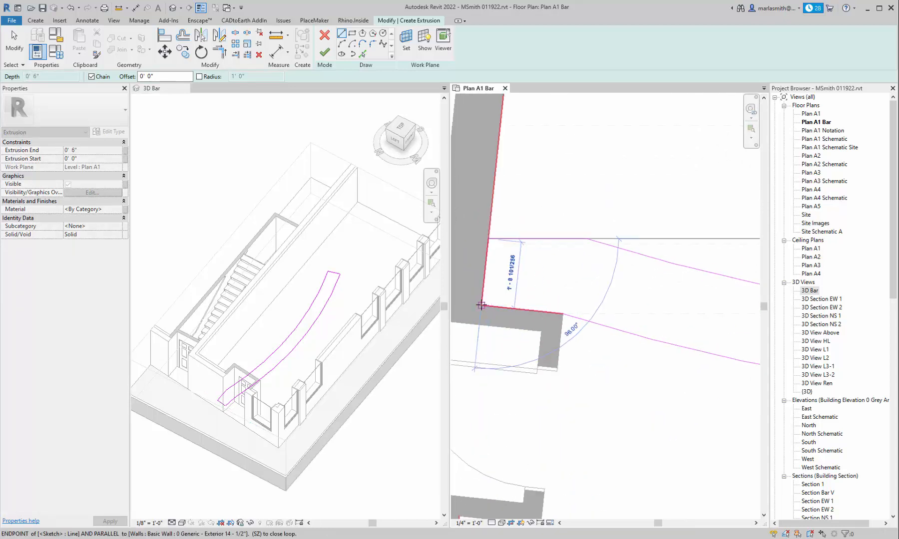
{"action": "left_click", "coordinate": [480, 305]}
{"action": "scroll", "coordinate": [491, 281], "scroll_direction": "down", "scroll_amount": 5}
{"action": "key", "text": "Escape"}
{"action": "key", "text": "Escape"}
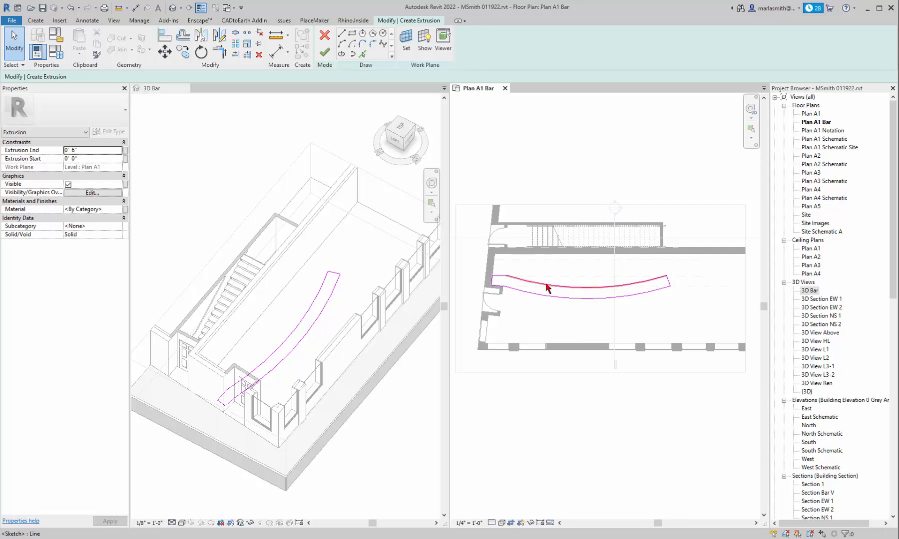
{"action": "left_click", "coordinate": [325, 52]}
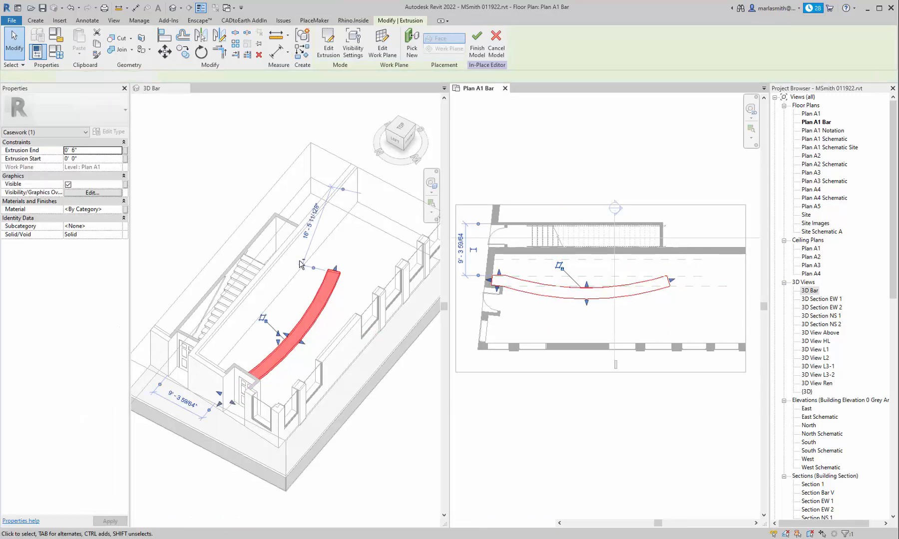
Set the bar extrusion's start to 2' 9" and its end to 3' 0".
{"action": "middle_click_drag", "start_coordinate": [324, 304], "coordinate": [245, 285], "text": "shift"}
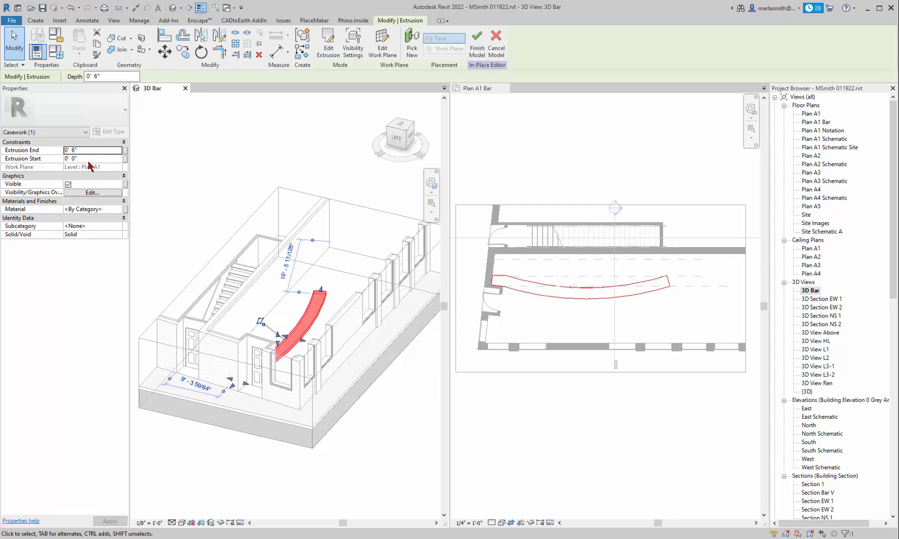
{"action": "key", "text": "Tab"}
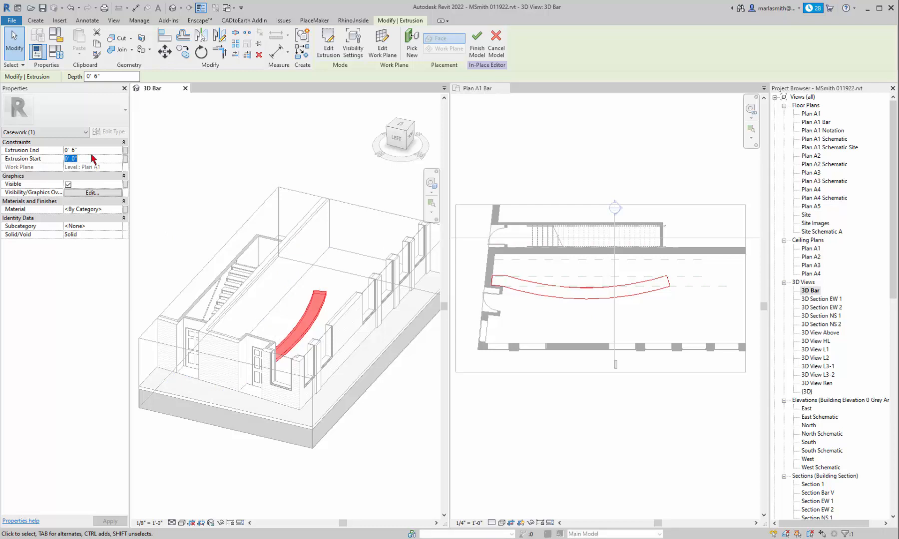
{"action": "type", "text": "2' 9"}
{"action": "key", "text": "shift+Tab"}
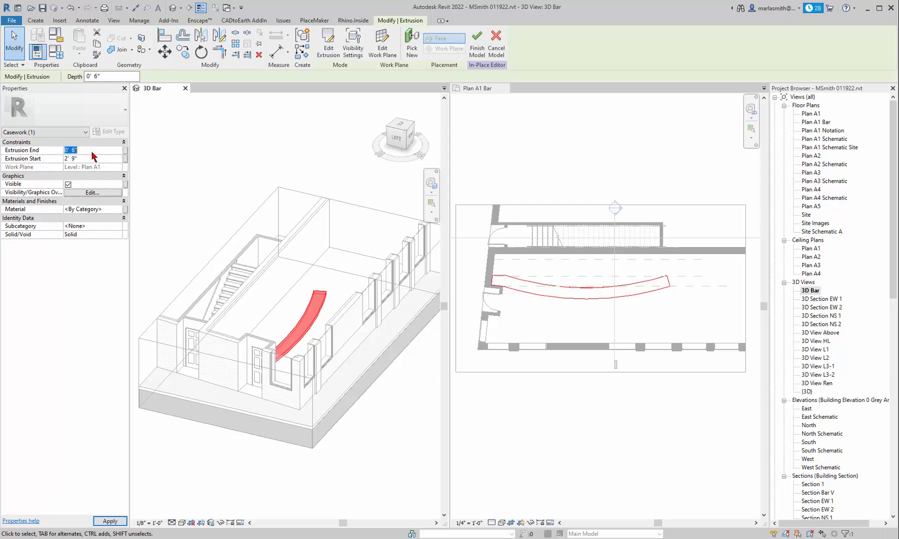
{"action": "type", "text": "3"}
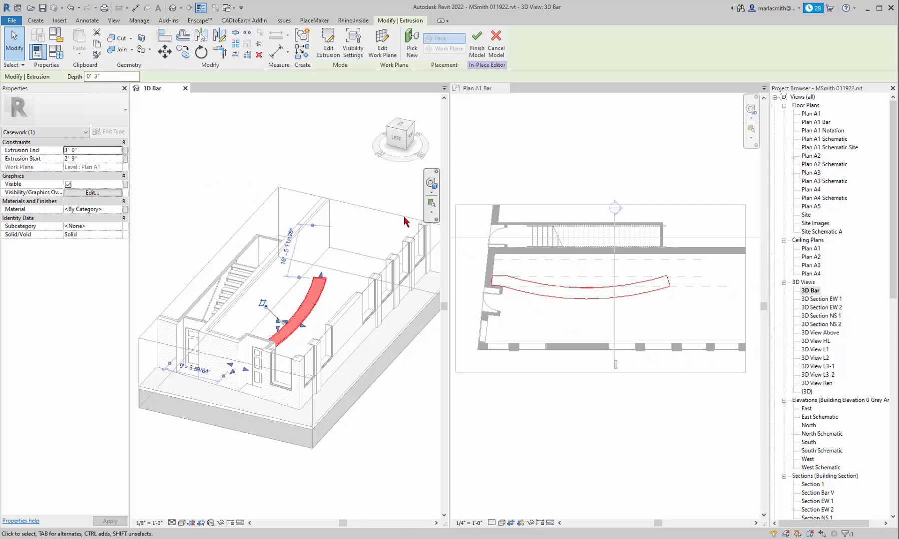
{"action": "middle_click_drag", "start_coordinate": [431, 401], "coordinate": [387, 464], "text": "shift"}
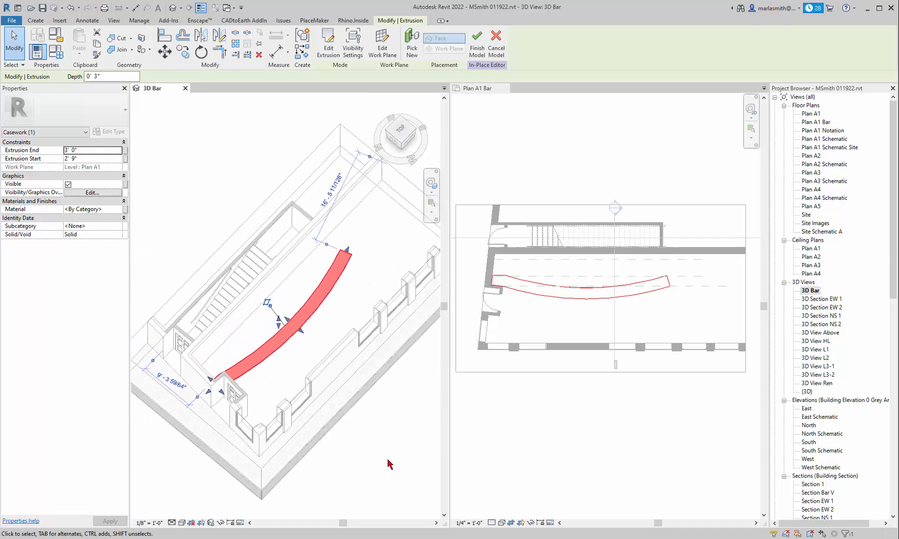
{"action": "left_click", "coordinate": [385, 452]}
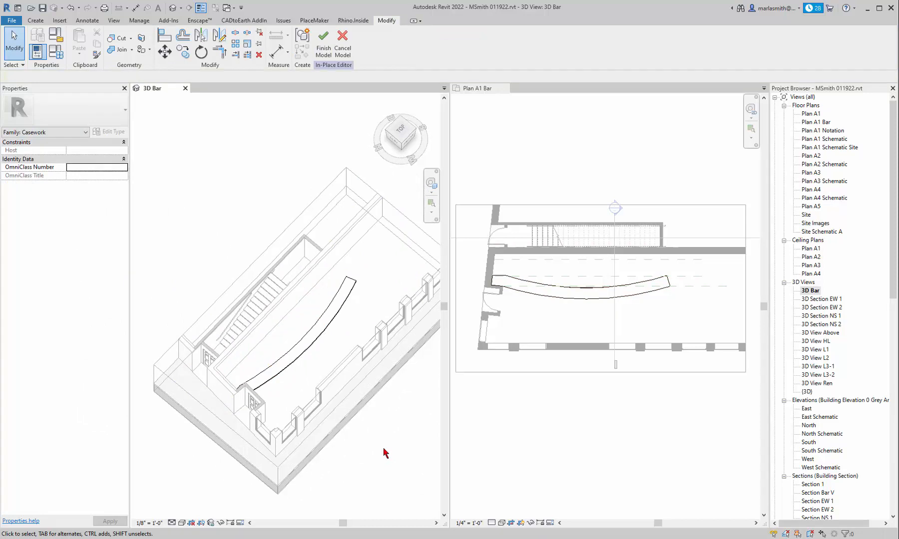
Associate the extrusion's material with a new instance family parameter named Bartop, grouped under Materials and Finishes.
{"action": "left_click", "coordinate": [327, 316]}
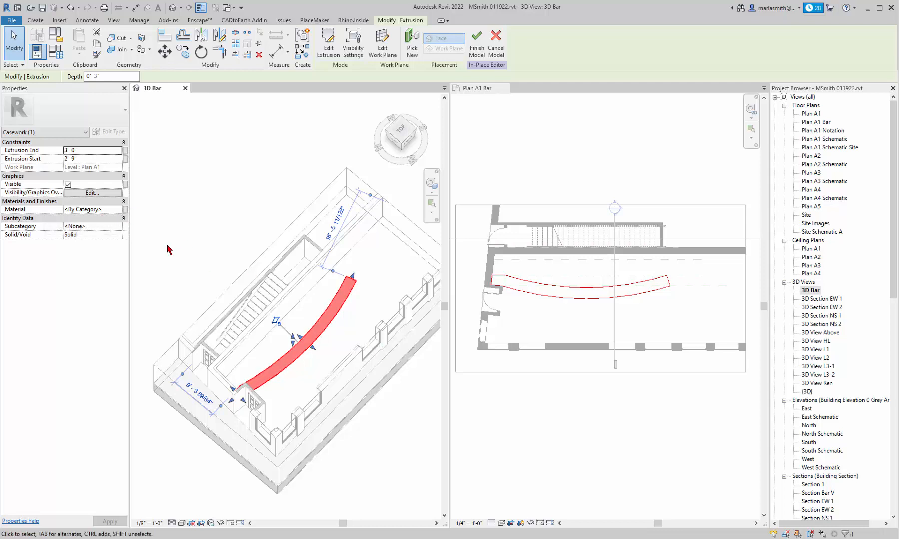
{"action": "left_click", "coordinate": [125, 210]}
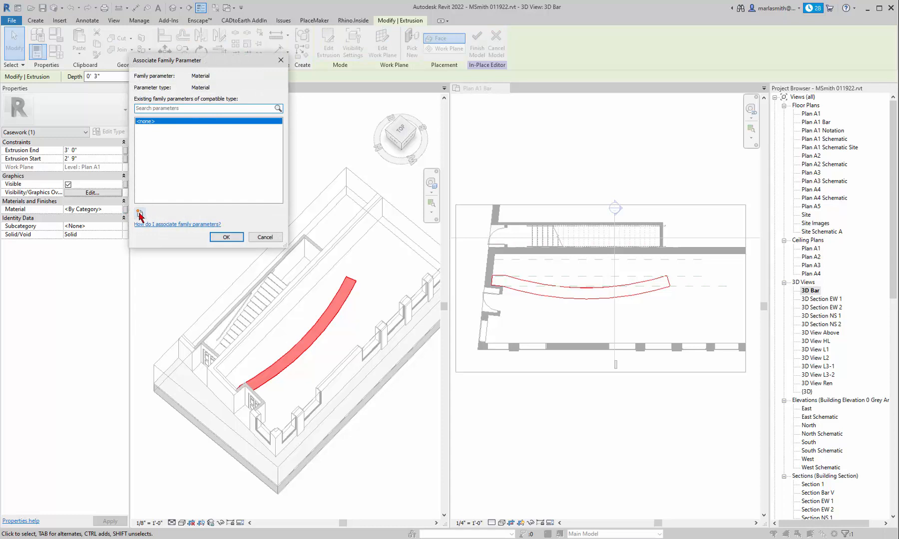
{"action": "left_click", "coordinate": [140, 214]}
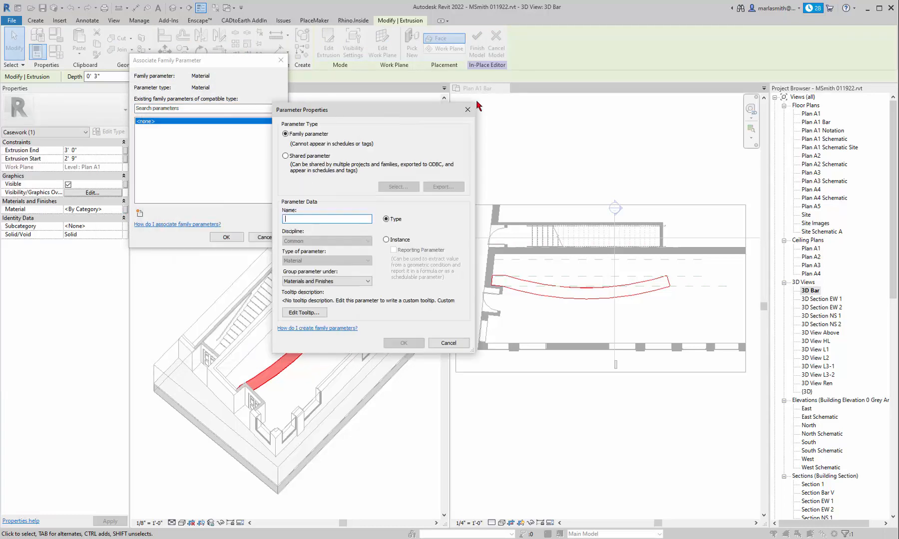
{"action": "left_click_drag", "start_coordinate": [407, 104], "coordinate": [518, 70]}
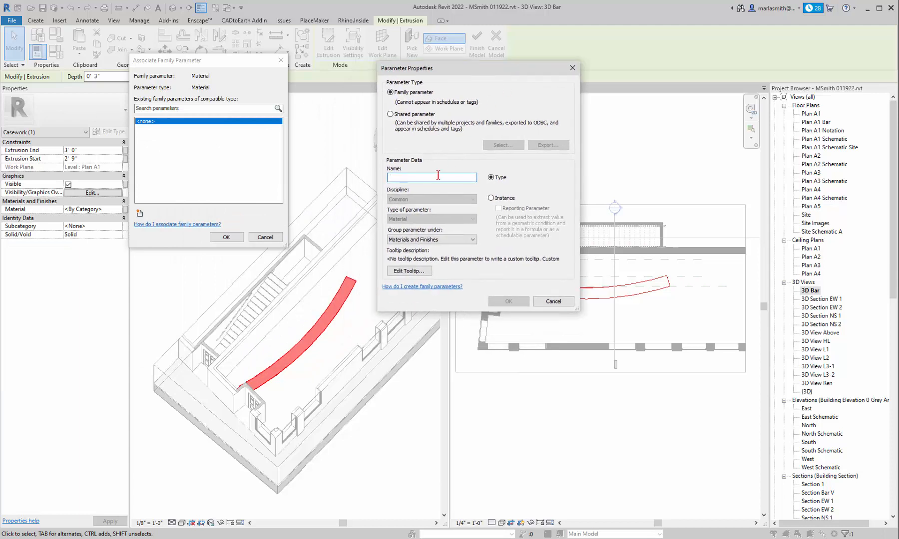
{"action": "type", "text": "Bartop"}
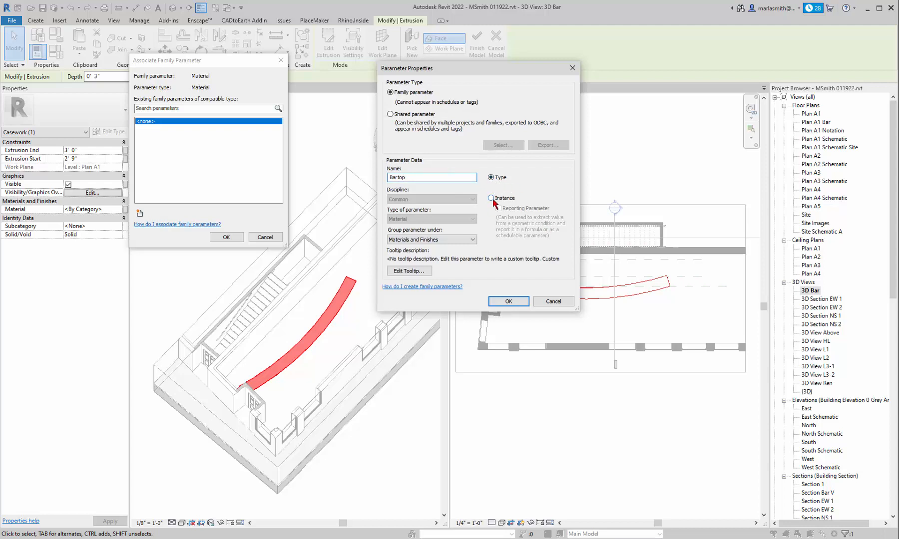
{"action": "left_click", "coordinate": [508, 302]}
{"action": "left_click", "coordinate": [226, 237]}
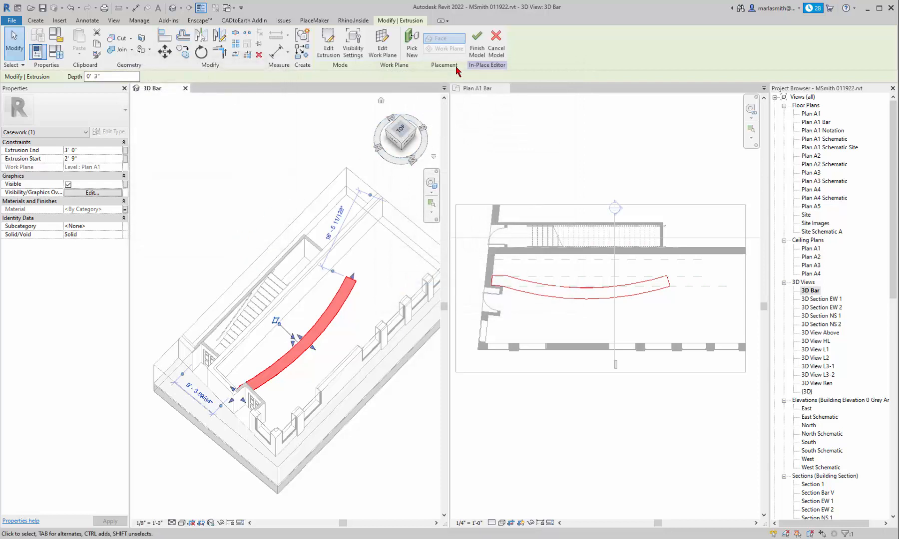
Finish the in-place model and dismiss the save reminder without saving.
{"action": "left_click", "coordinate": [477, 40]}
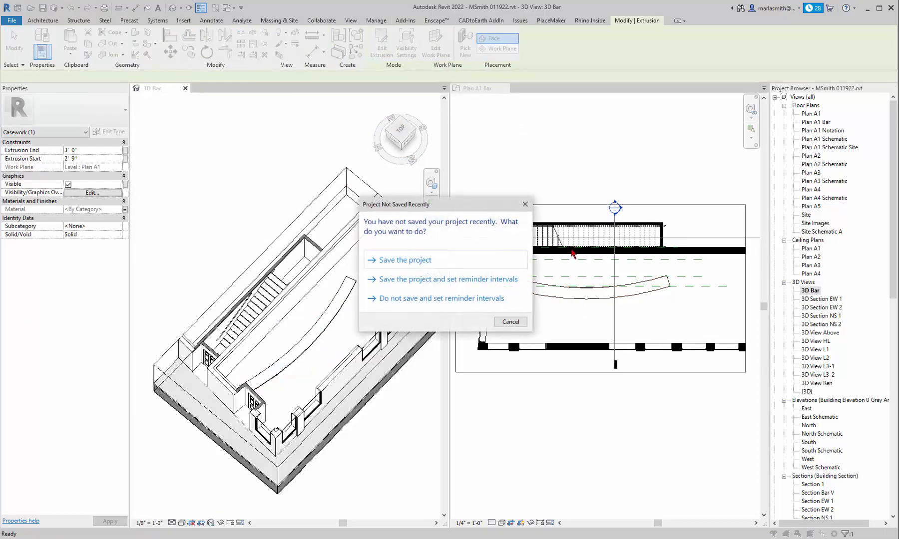
{"action": "left_click", "coordinate": [508, 319]}
Assign the Aluminum, Anodized Bronze material to the bar's Bartop parameter after checking its graphics and appearance settings.
{"action": "scroll", "coordinate": [317, 356], "scroll_direction": "up", "scroll_amount": 4}
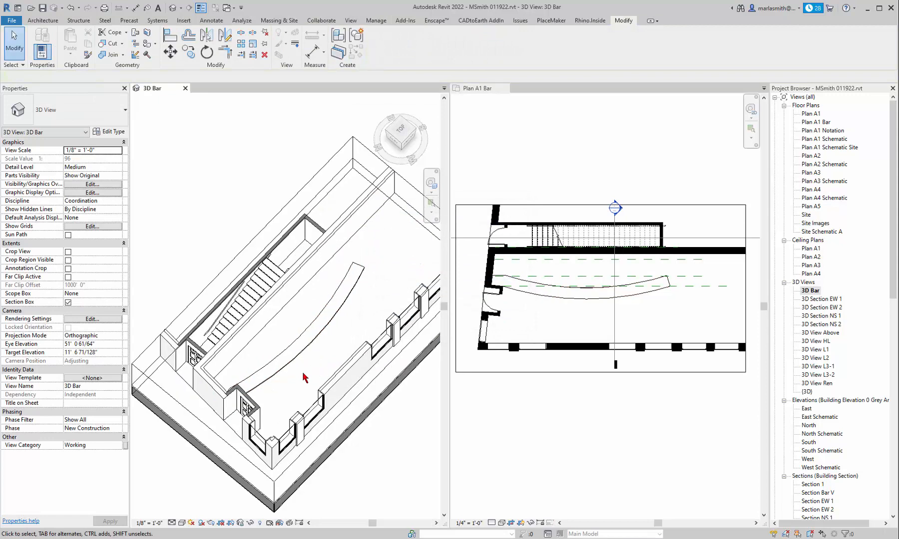
{"action": "left_click", "coordinate": [311, 342]}
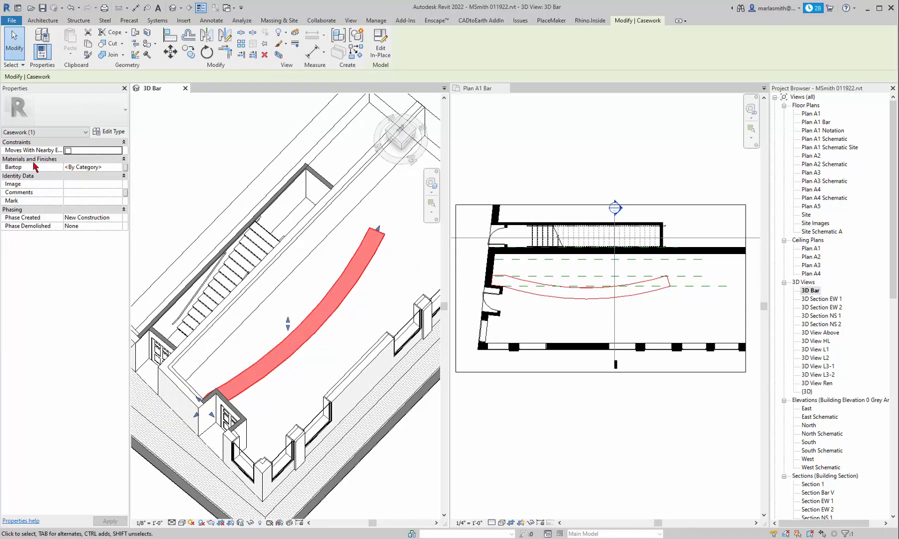
{"action": "left_click", "coordinate": [111, 169]}
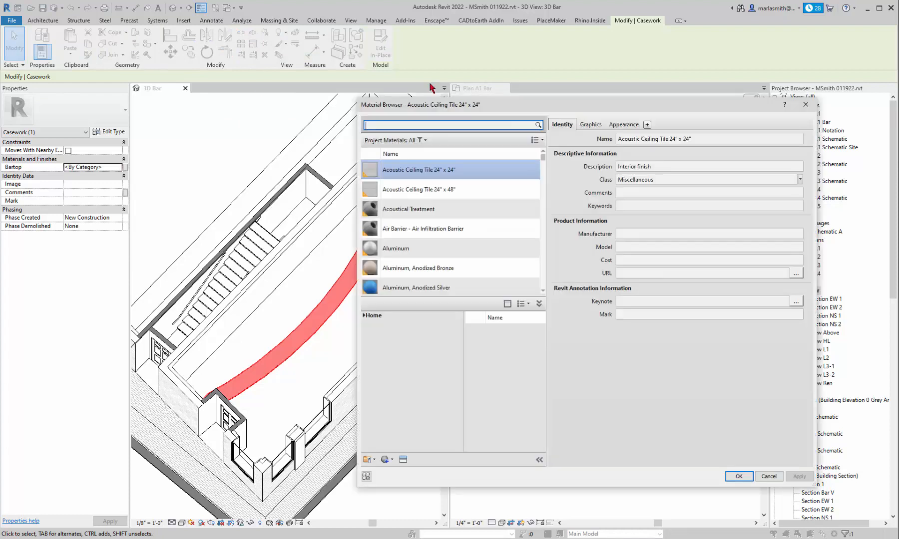
{"action": "scroll", "coordinate": [466, 280], "scroll_direction": "down", "scroll_amount": 1}
{"action": "left_click", "coordinate": [455, 270]}
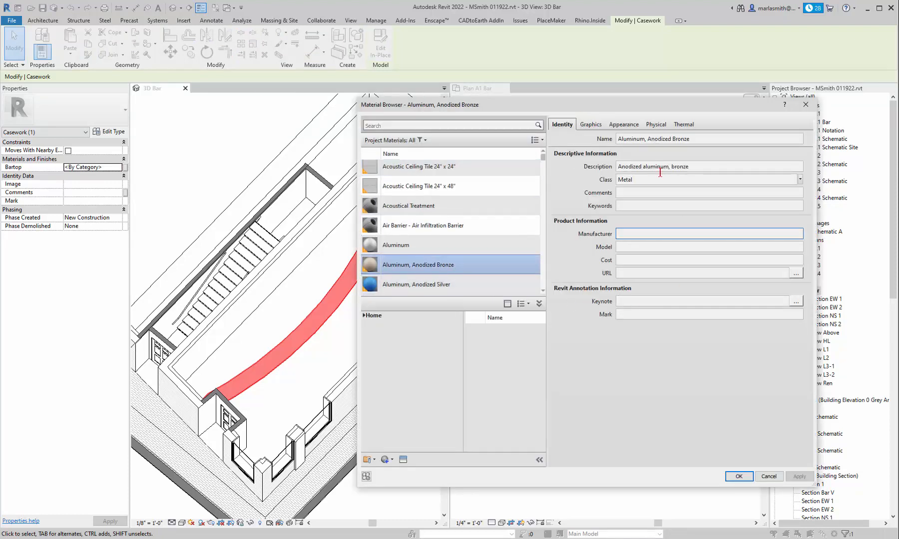
{"action": "left_click", "coordinate": [591, 128]}
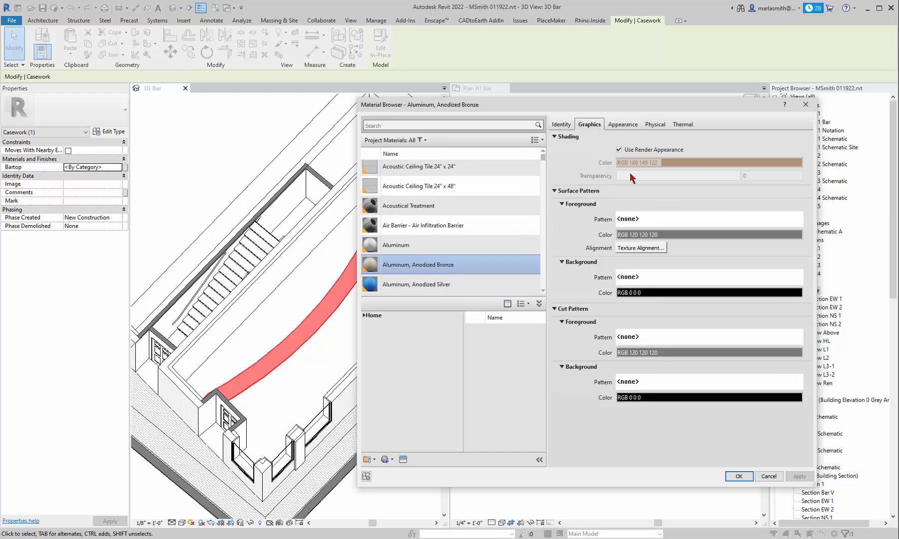
{"action": "left_click", "coordinate": [621, 126]}
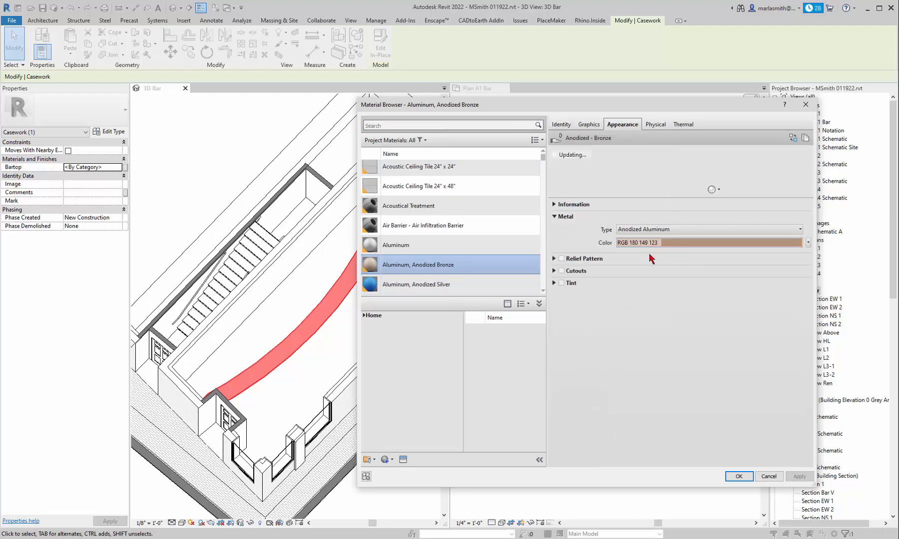
{"action": "left_click", "coordinate": [737, 478]}
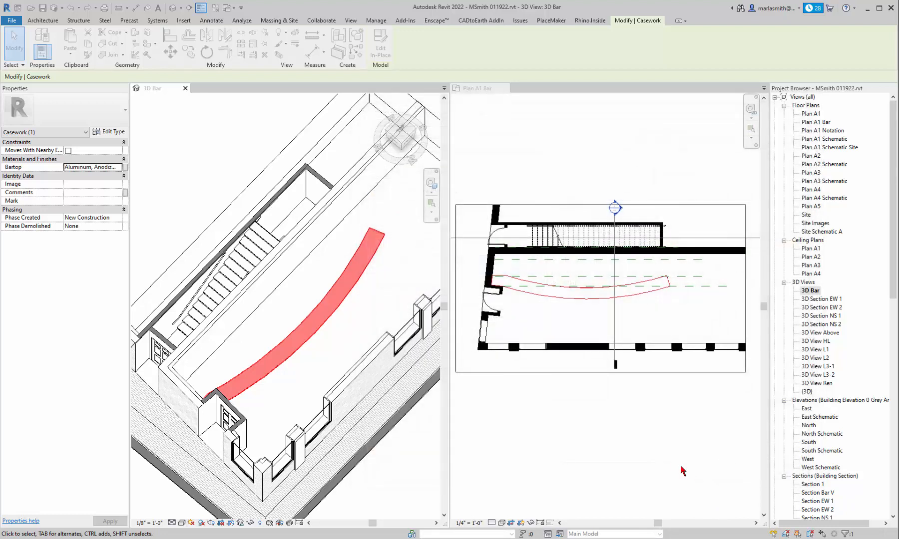
Deselect the bar and switch the 3D Bar view to the Shaded visual style.
{"action": "left_click", "coordinate": [216, 145]}
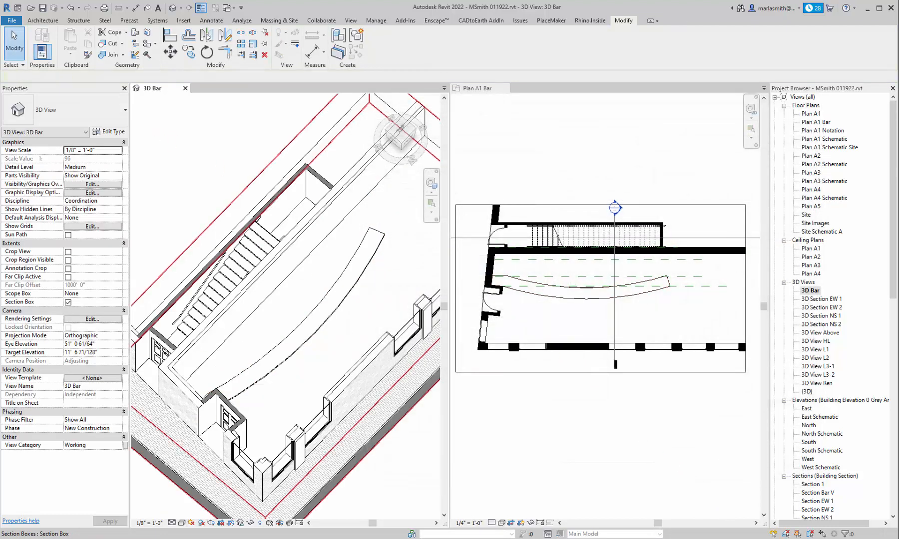
{"action": "left_click", "coordinate": [183, 523]}
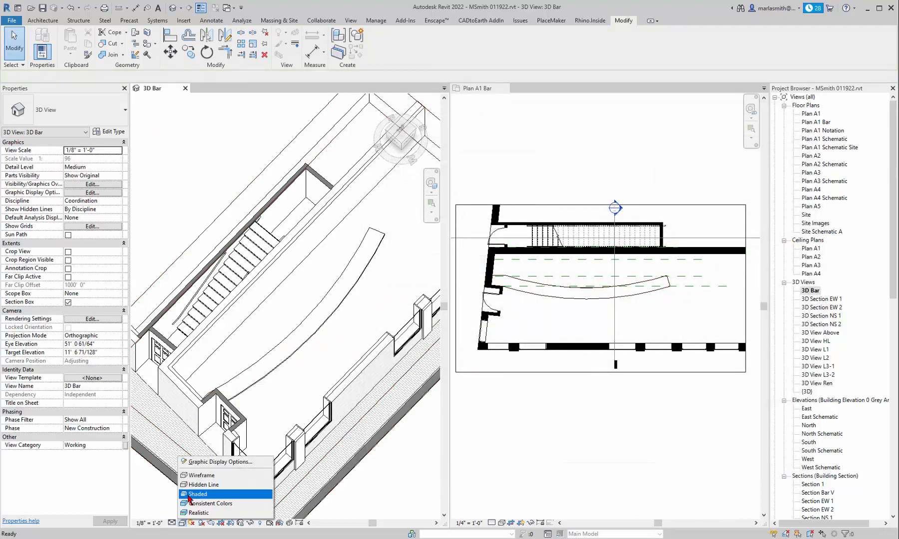
{"action": "left_click", "coordinate": [210, 493]}
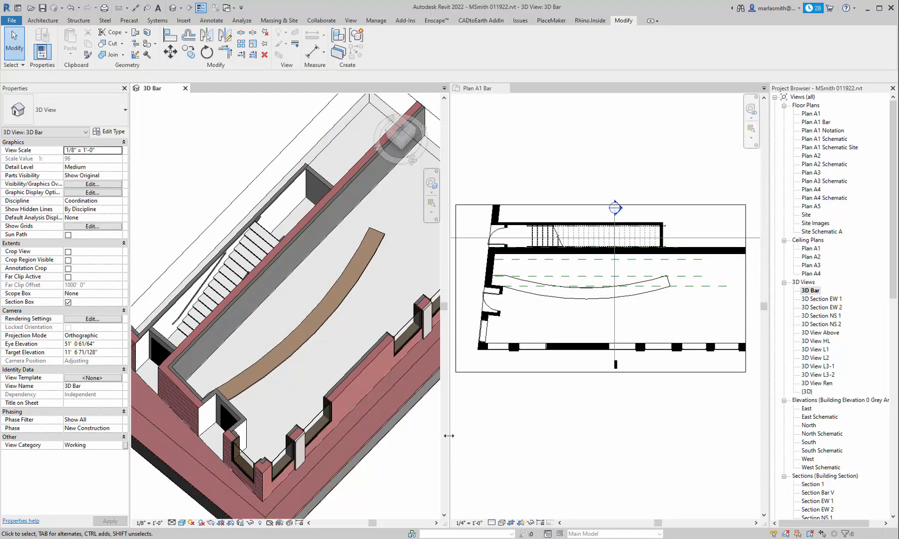